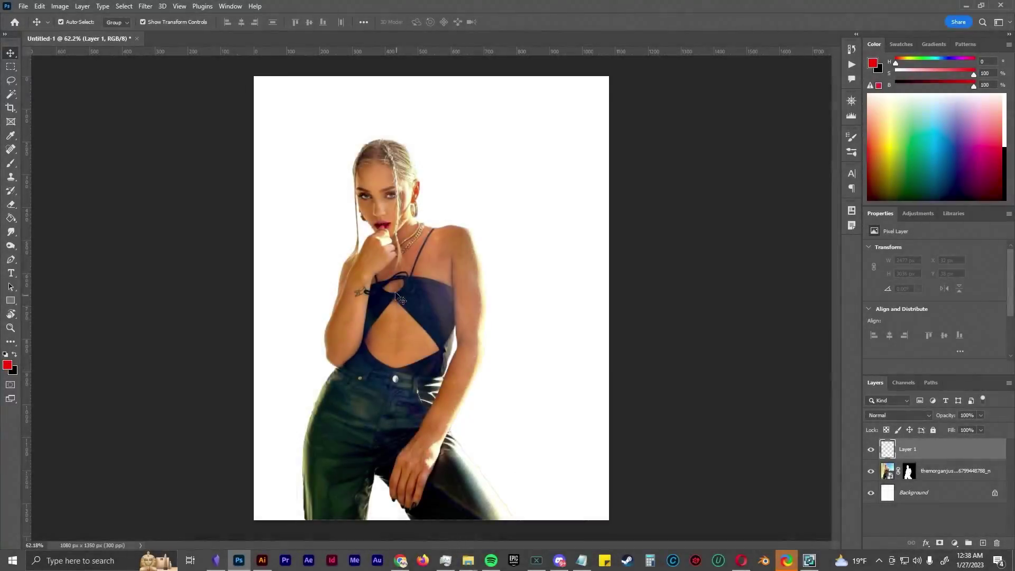
# - Scroll the view over the cut-out portrait with empty Layer 1 above it
pyautogui.scroll(5, 396, 296)
# - Zoom in and draw white shapes over both eyes with the Pen tool in Shape mode
pyautogui.press('p')
pyautogui.scroll(3, 370, 265)
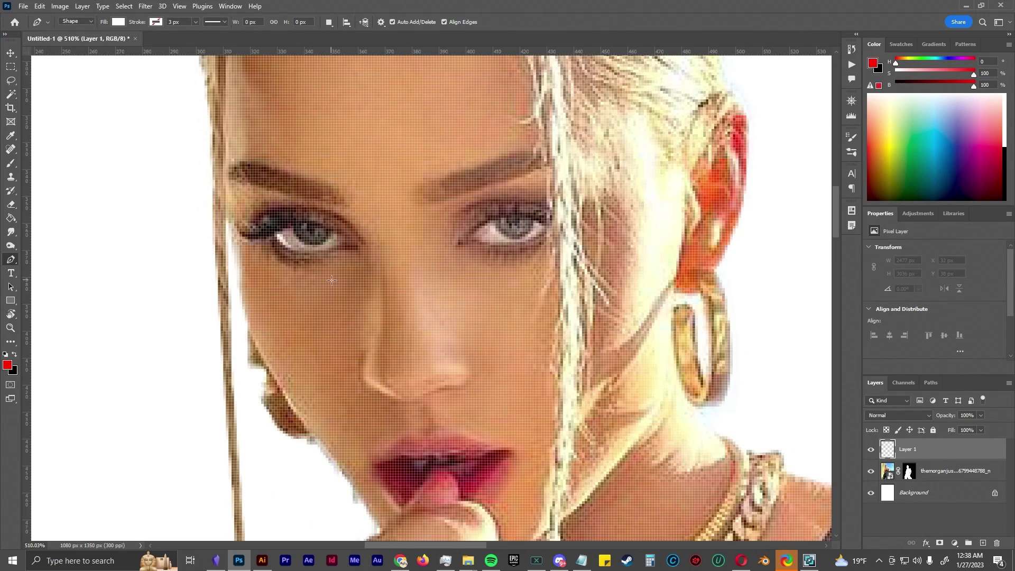
pyautogui.scroll(1, 318, 259)
pyautogui.click(272, 236)
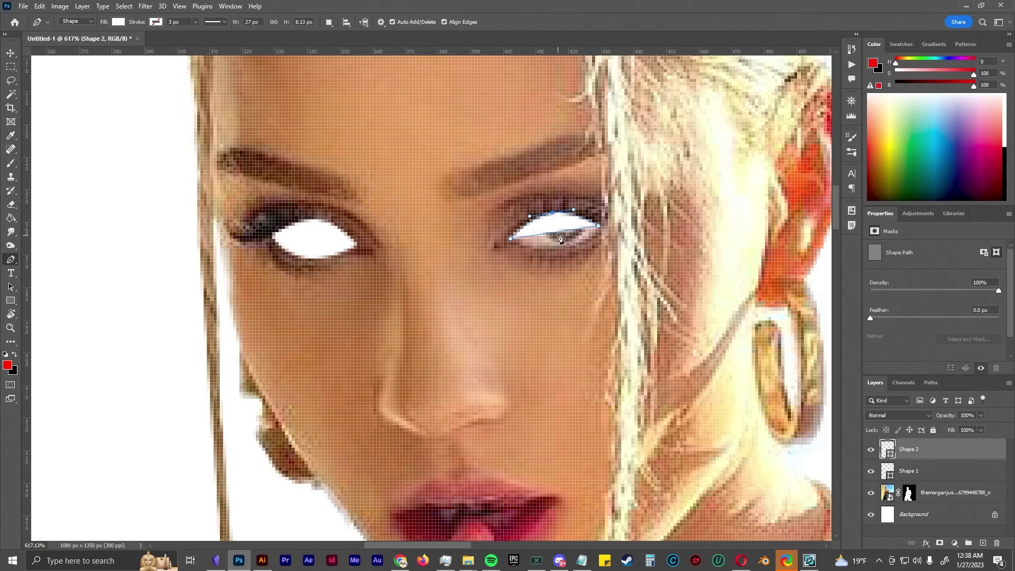
pyautogui.scroll(-5, 568, 251)
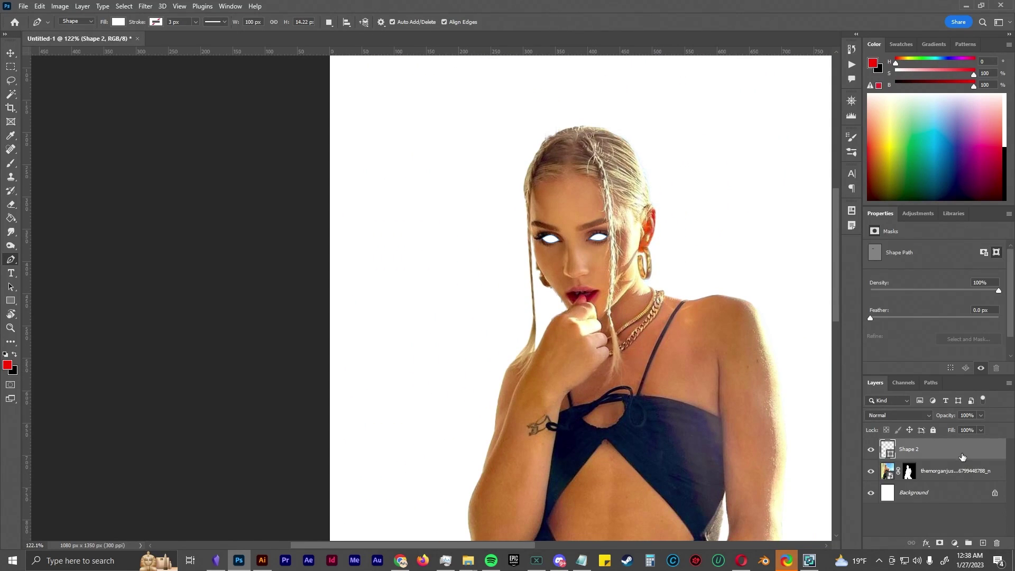
# - Give the eye shape layer a white Outer Glow layer style
pyautogui.doubleClick(962, 456)
pyautogui.moveTo(678, 136); pyautogui.dragTo(730, 117)
pyautogui.click(682, 317)
pyautogui.click(821, 209)
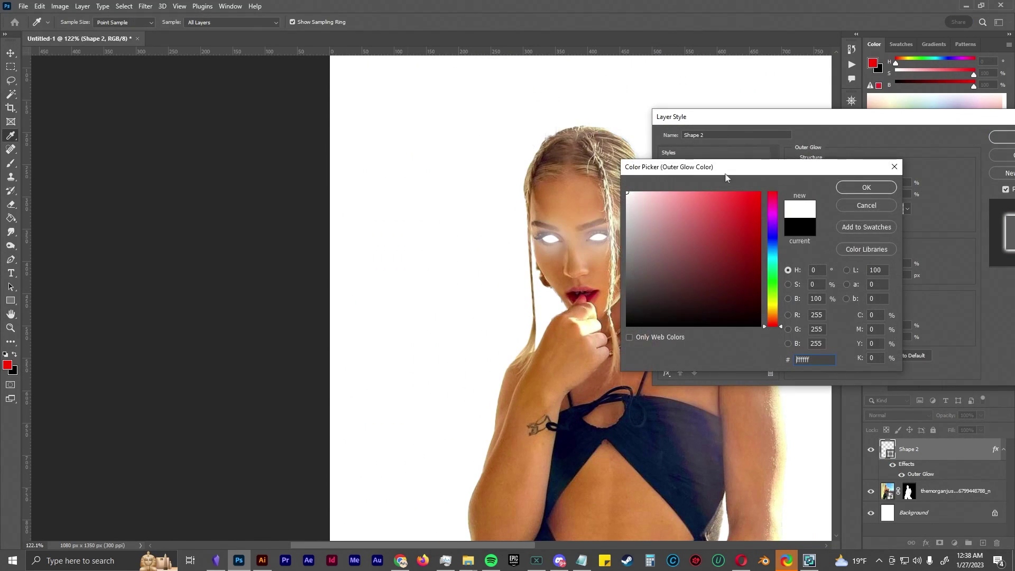
pyautogui.click(867, 185)
pyautogui.click(1002, 137)
# - Discard the accidental extra shape, fit the canvas in view, and deselect the eye layer
pyautogui.press('p')
pyautogui.click(393, 212)
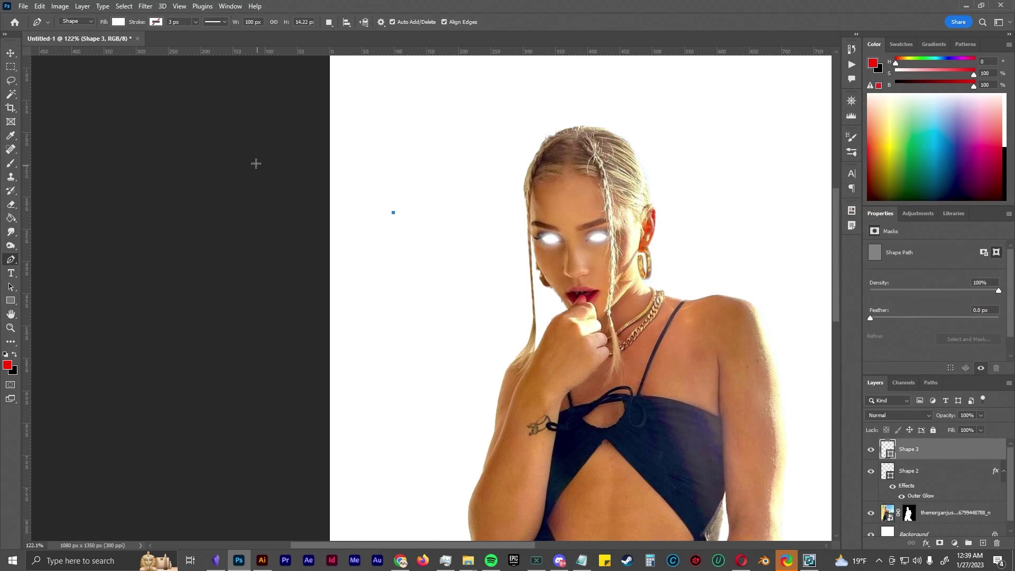
pyautogui.hotkey('ctrl', '-')
pyautogui.hotkey('ctrl', '0')
pyautogui.press('v')
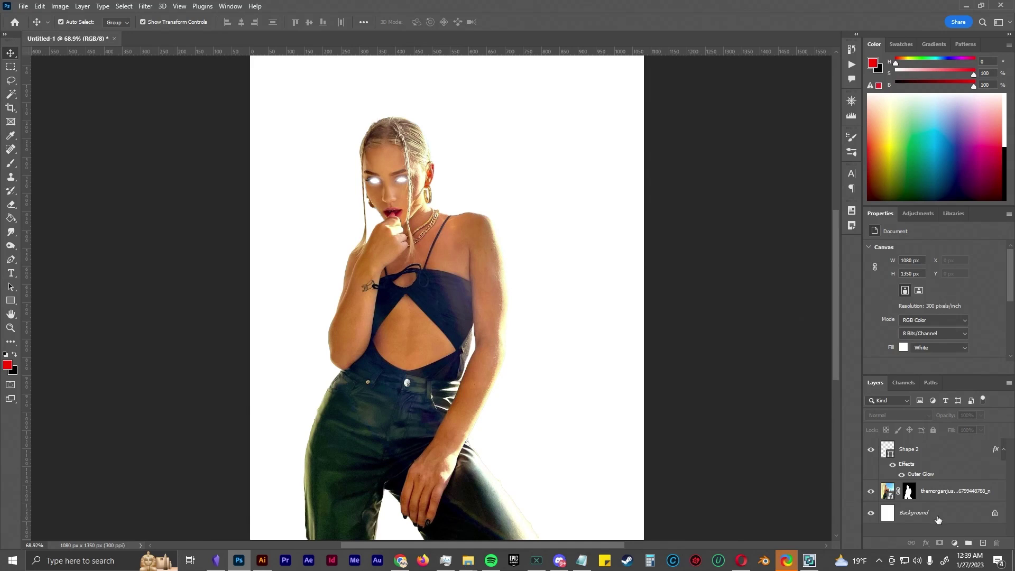
# - On a new layer, soft-brush red across the top and purple over the lower canvas
pyautogui.click(937, 519)
pyautogui.click(982, 543)
pyautogui.press('b')
pyautogui.moveTo(254, 95); pyautogui.dragTo(639, 95)
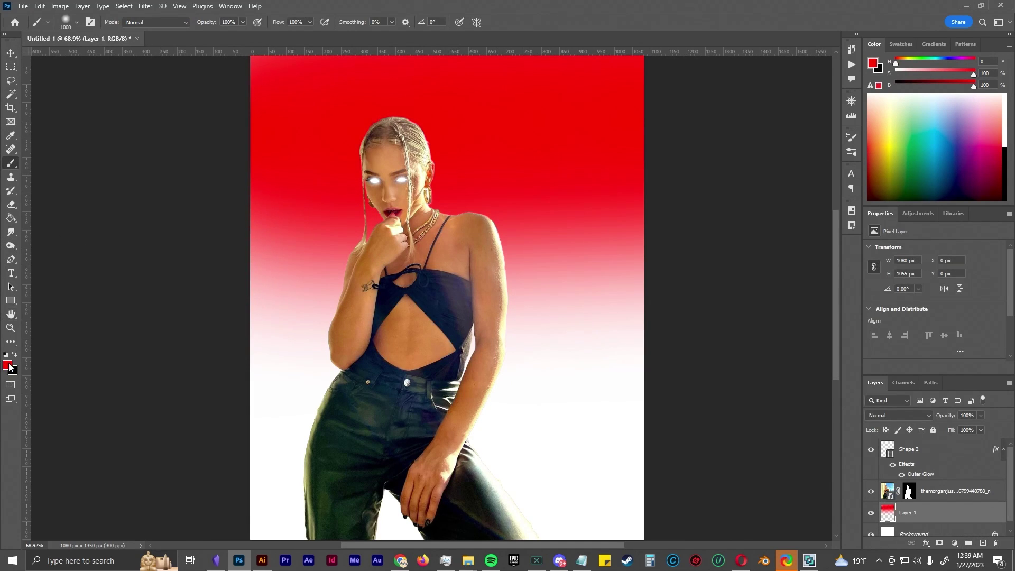
pyautogui.click(7, 364)
pyautogui.click(740, 212)
pyautogui.click(867, 186)
pyautogui.moveTo(253, 476); pyautogui.dragTo(640, 476)
pyautogui.moveTo(264, 423); pyautogui.dragTo(640, 423)
# - Darken the bottom-right with dark red and tint the left side orange
pyautogui.click(883, 200)
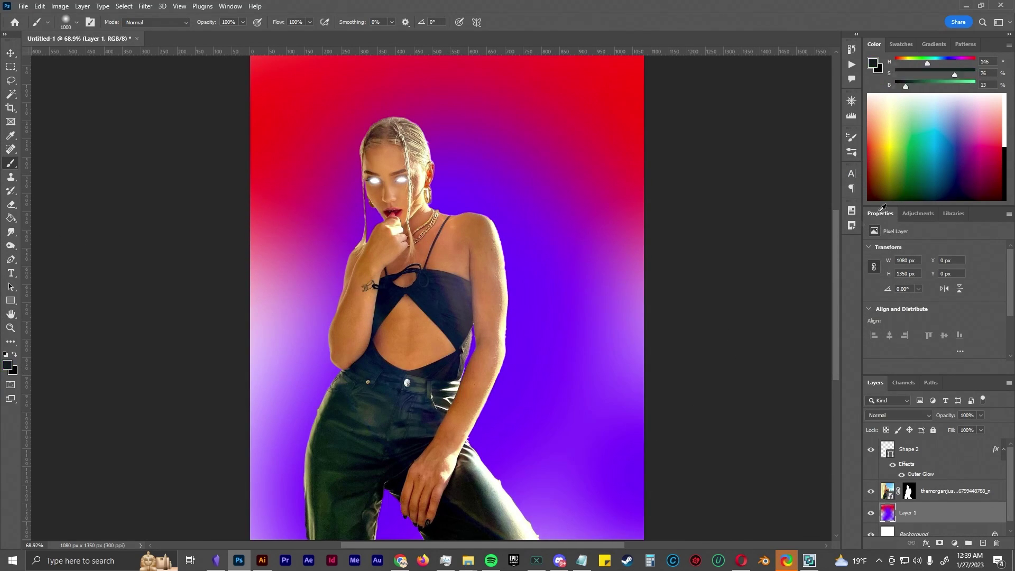
pyautogui.moveTo(640, 503)
pyautogui.mouseDown()
pyautogui.moveTo(581, 534)
pyautogui.moveTo(253, 518)
pyautogui.mouseUp()
pyautogui.click(877, 164)
pyautogui.moveTo(253, 212); pyautogui.dragTo(254, 502)
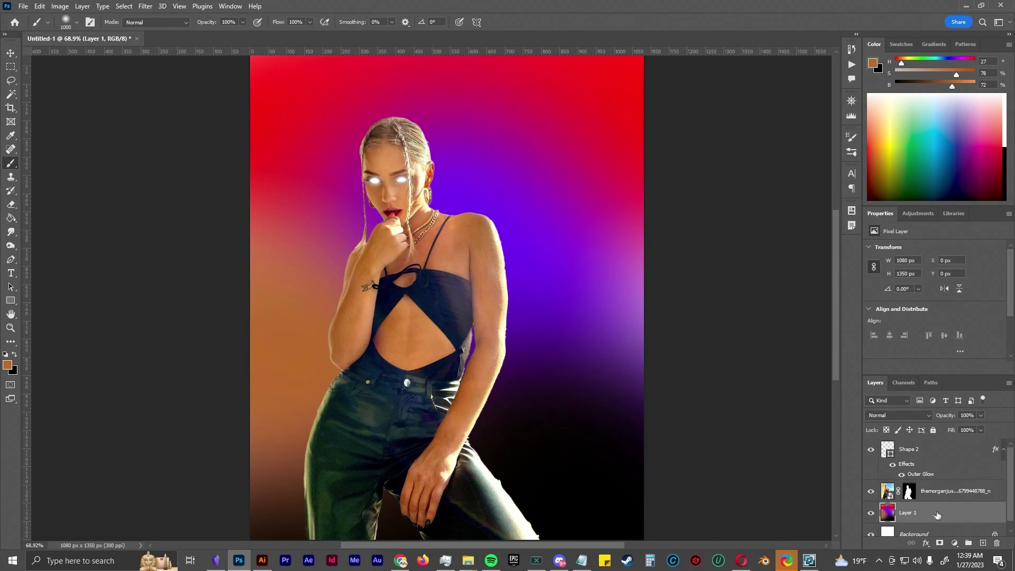
# - Add a Gradient Map and settle on a rainbow preset from the Dope_Gradez set
pyautogui.click(954, 543)
pyautogui.click(952, 538)
pyautogui.click(962, 252)
pyautogui.click(682, 184)
pyautogui.click(696, 271)
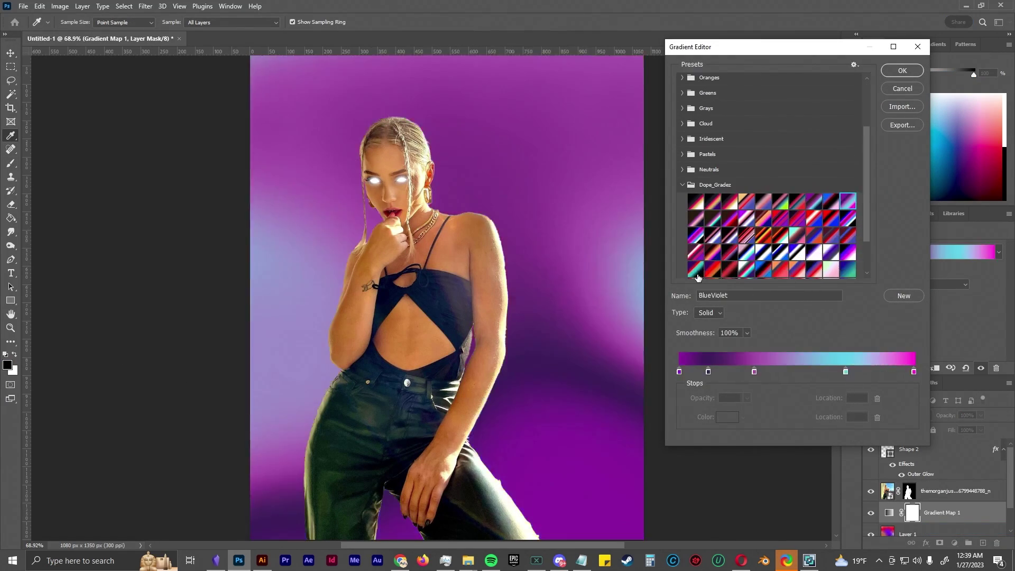
pyautogui.press('Down')
pyautogui.press('Down')
pyautogui.press('Down')
pyautogui.press('Down')
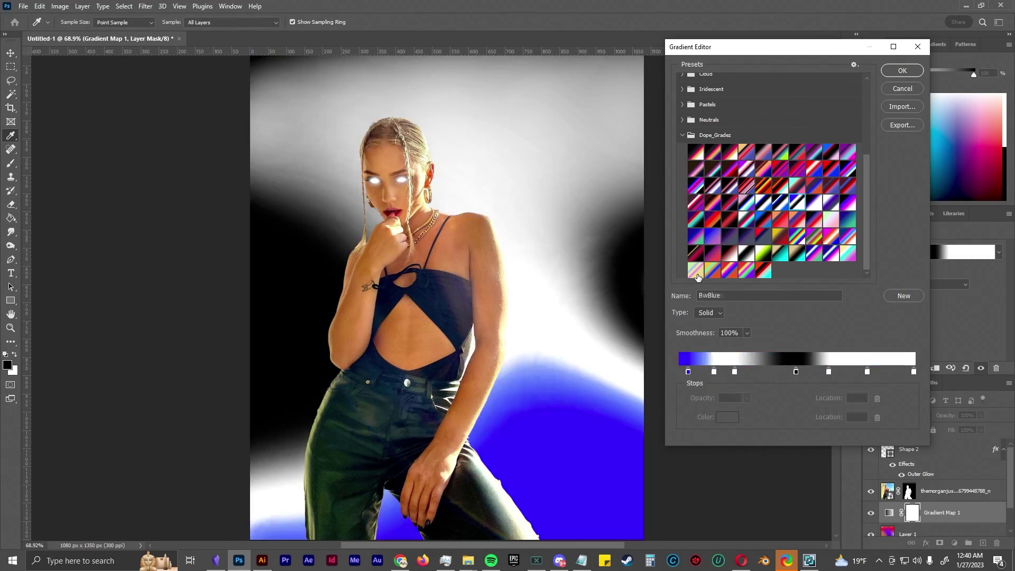
pyautogui.press('Up')
pyautogui.press('Up')
pyautogui.press('Up')
pyautogui.press('Up')
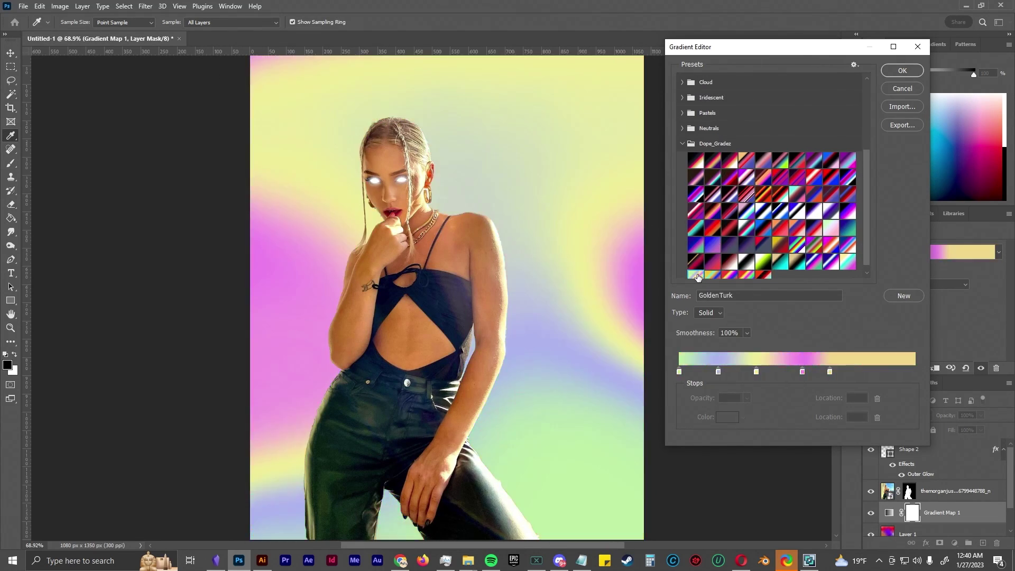
pyautogui.press('Up')
pyautogui.press('Up')
pyautogui.press('Up')
pyautogui.press('Up')
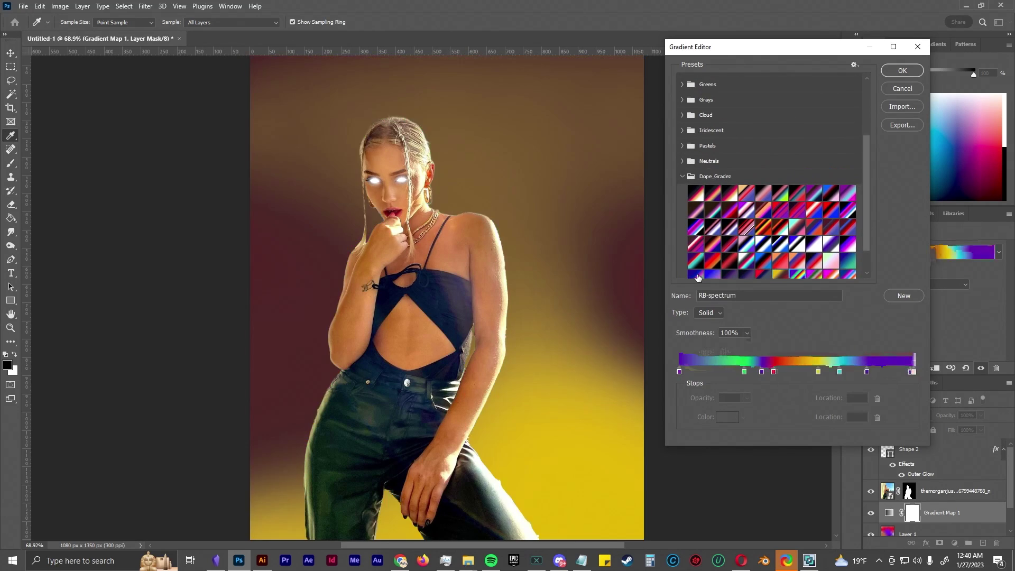
pyautogui.click(902, 71)
# - Shift the portrait layer to the right
pyautogui.press('v')
pyautogui.moveTo(425, 343)
pyautogui.mouseDown()
pyautogui.moveTo(508, 342)
pyautogui.moveTo(481, 342)
pyautogui.mouseUp()
pyautogui.click(666, 369)
# - On new Layer 2, stamp a large moon brush behind the woman
pyautogui.scroll(-1, 950, 481)
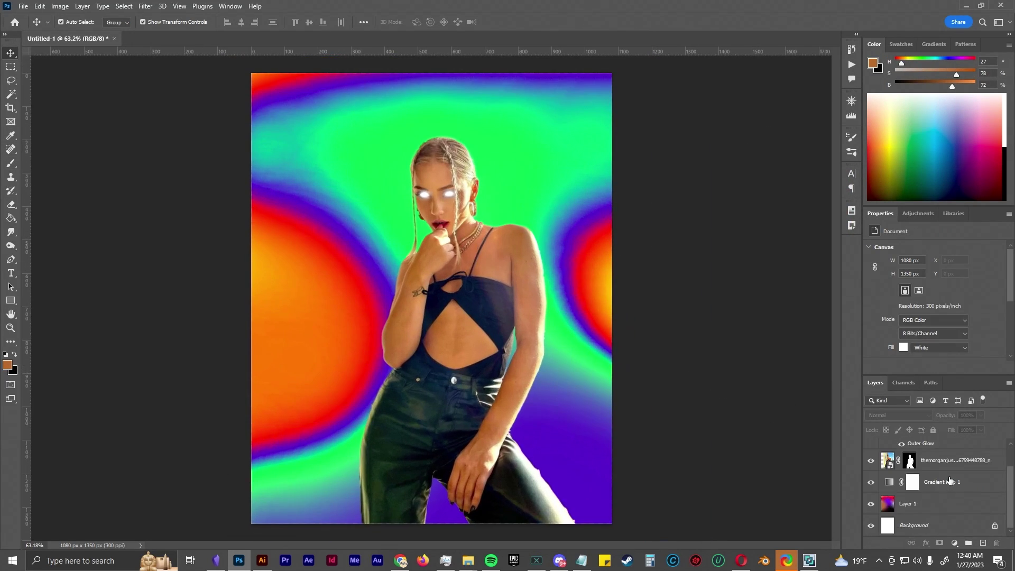
pyautogui.click(950, 481)
pyautogui.hotkey('ctrl', 'shift', 'alt', 'n')
pyautogui.rightClick(470, 243)
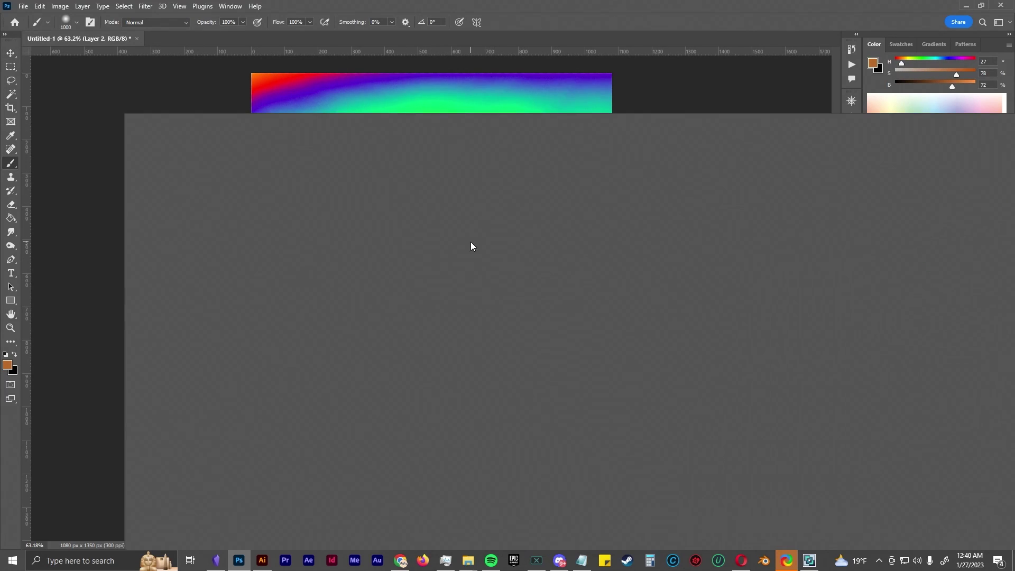
pyautogui.click(540, 5)
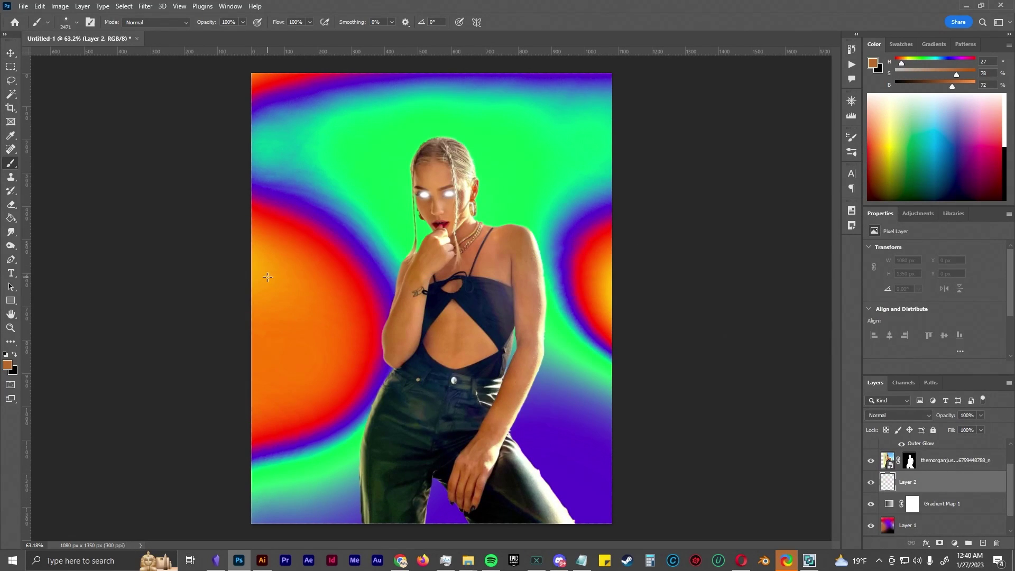
pyautogui.click(434, 217)
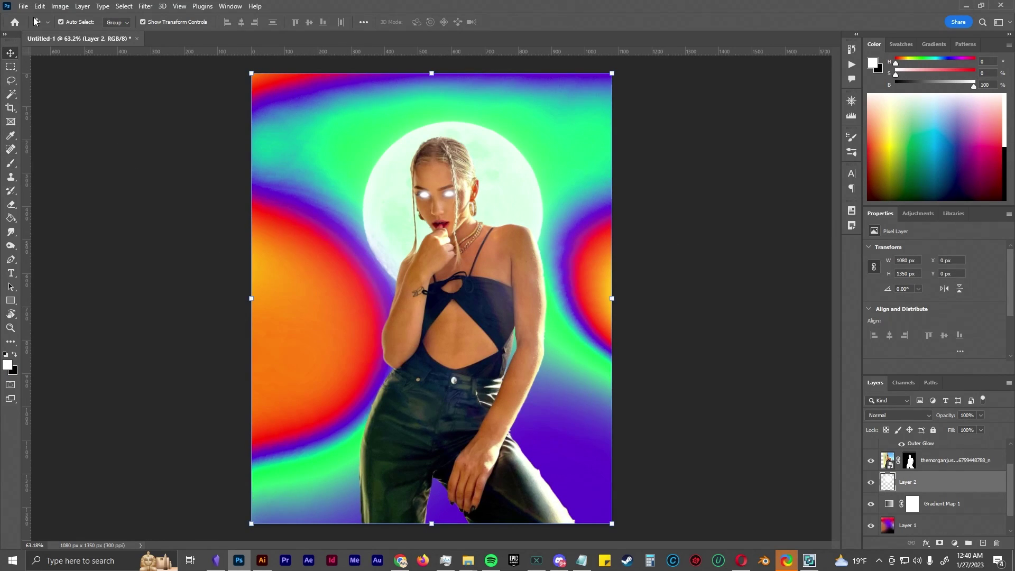
# - Stamp white Lightning 5 and other lightning brush bolts around the figure
pyautogui.press('b')
pyautogui.rightClick(319, 281)
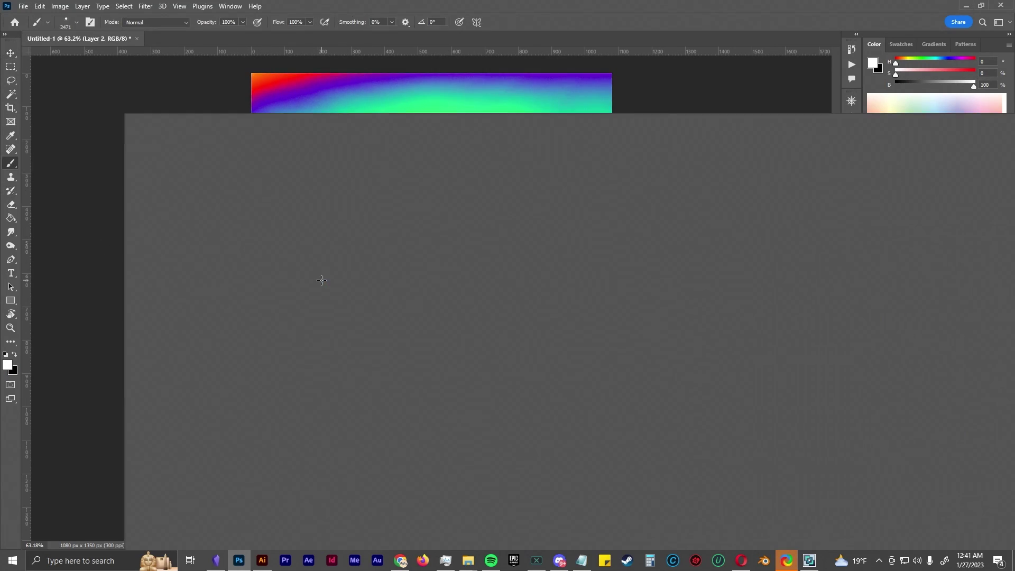
pyautogui.write('LIGHT')
pyautogui.doubleClick(644, 394)
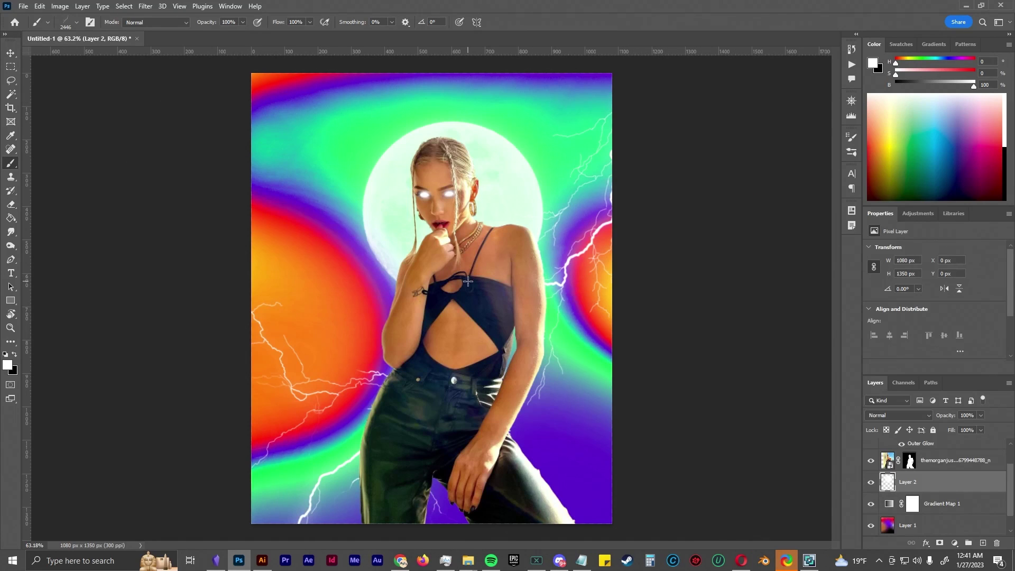
pyautogui.click(492, 142)
pyautogui.rightClick(711, 134)
pyautogui.doubleClick(540, 515)
pyautogui.click(440, 242)
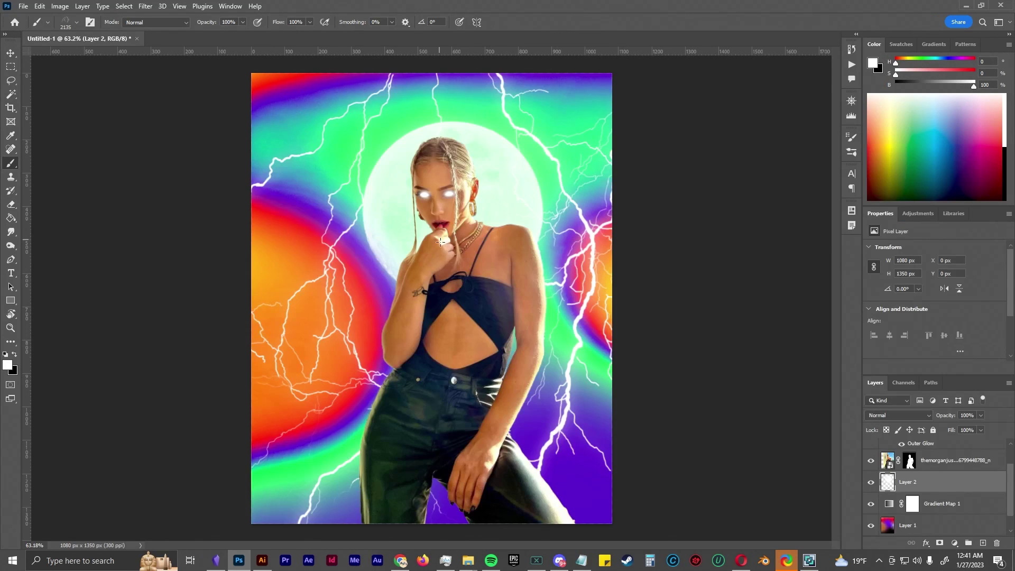
pyautogui.click(656, 309)
# - Try a Waves Curves preset on the portrait, then cancel it
pyautogui.click(506, 305)
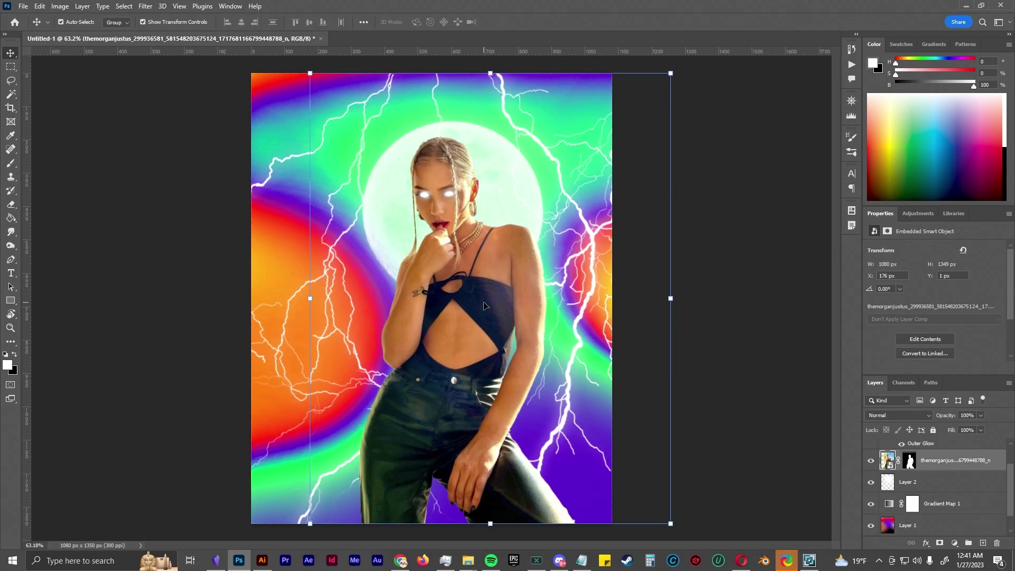
pyautogui.hotkey('ctrl', 'm')
pyautogui.click(412, 111)
pyautogui.moveTo(529, 90); pyautogui.dragTo(744, 55)
pyautogui.scroll(-1, 704, 78)
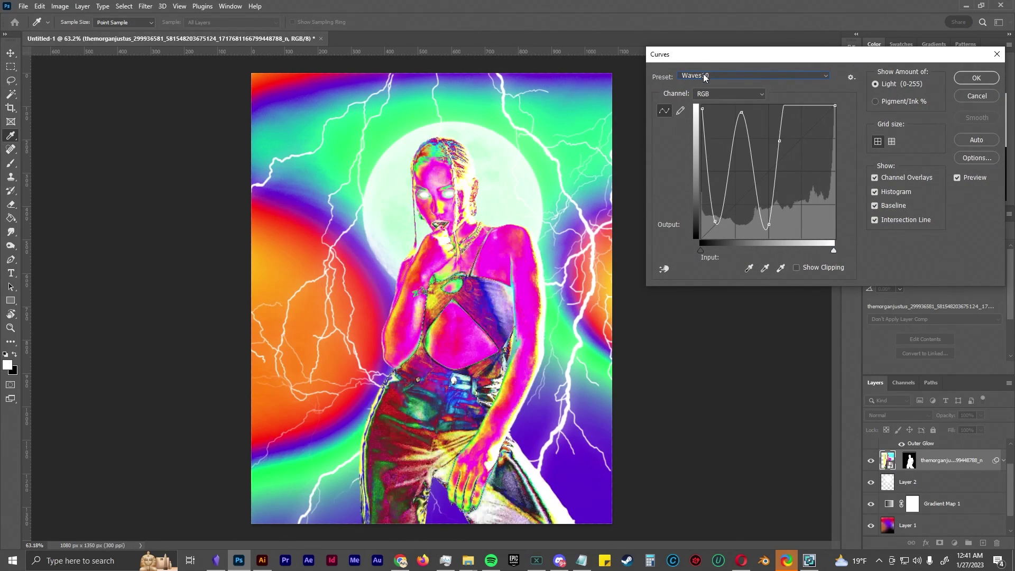
pyautogui.scroll(-1, 704, 78)
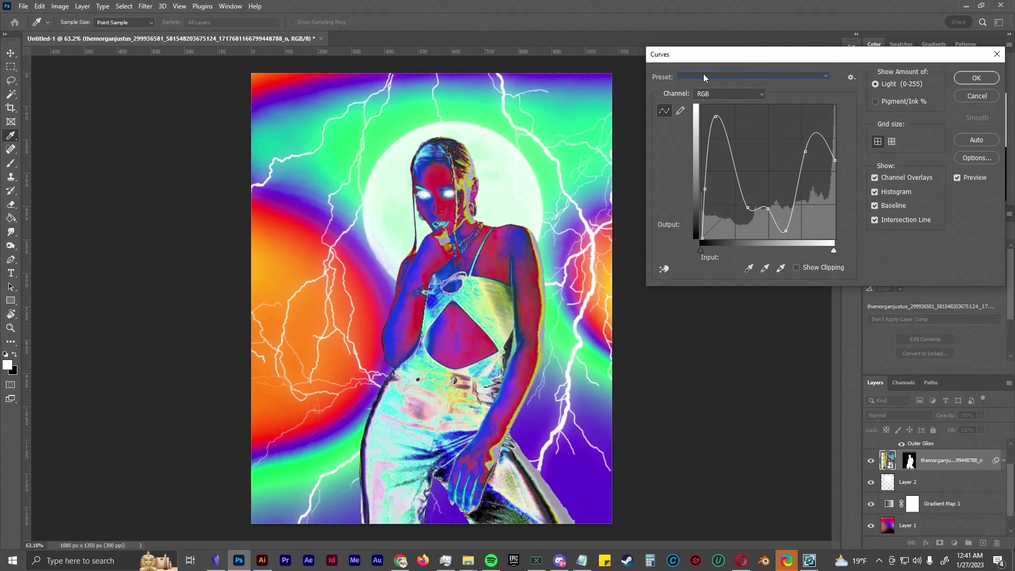
pyautogui.press('Escape')
# - Add a Gradient Map, stepping from Pinkerton through Dope_Gradez presets to a pink-yellow gradient
pyautogui.click(954, 543)
pyautogui.click(963, 252)
pyautogui.click(695, 276)
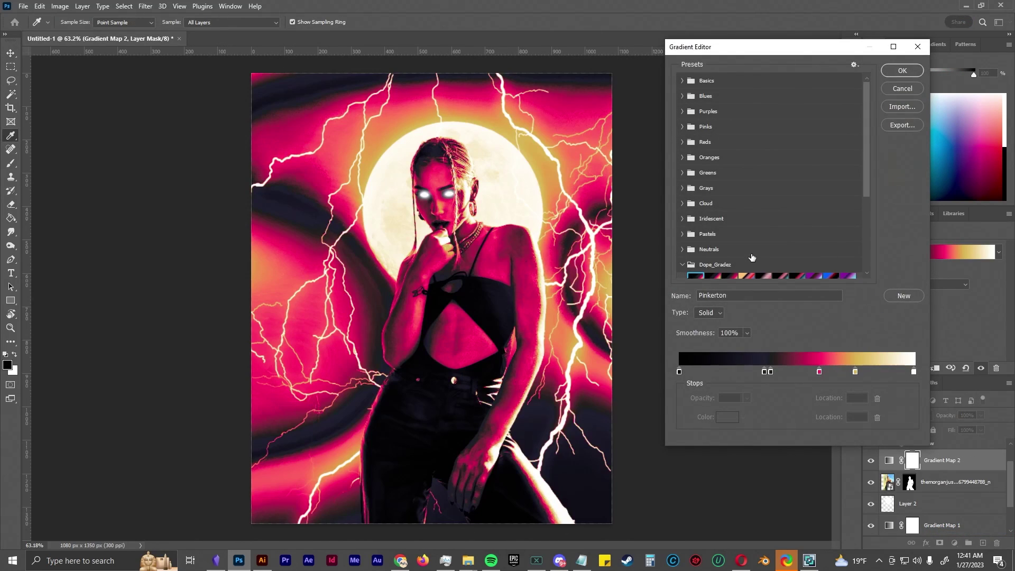
pyautogui.press('Right')
pyautogui.press('Right')
pyautogui.press('Right')
pyautogui.press('Right')
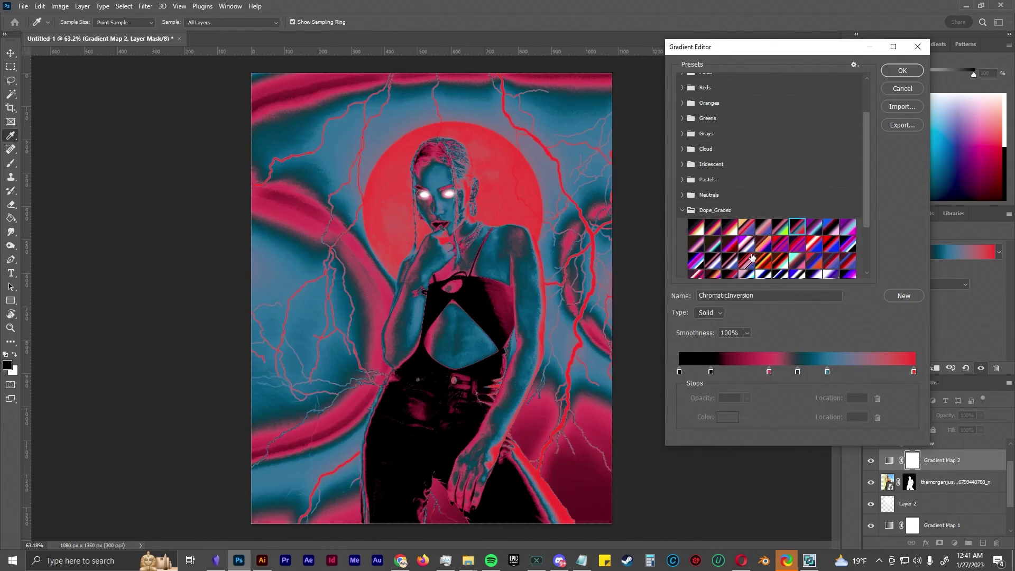
pyautogui.press('Right')
pyautogui.press('Right')
pyautogui.press('Right')
pyautogui.press('Right')
pyautogui.press('Right')
pyautogui.press('Right')
pyautogui.press('Right')
pyautogui.press('Right')
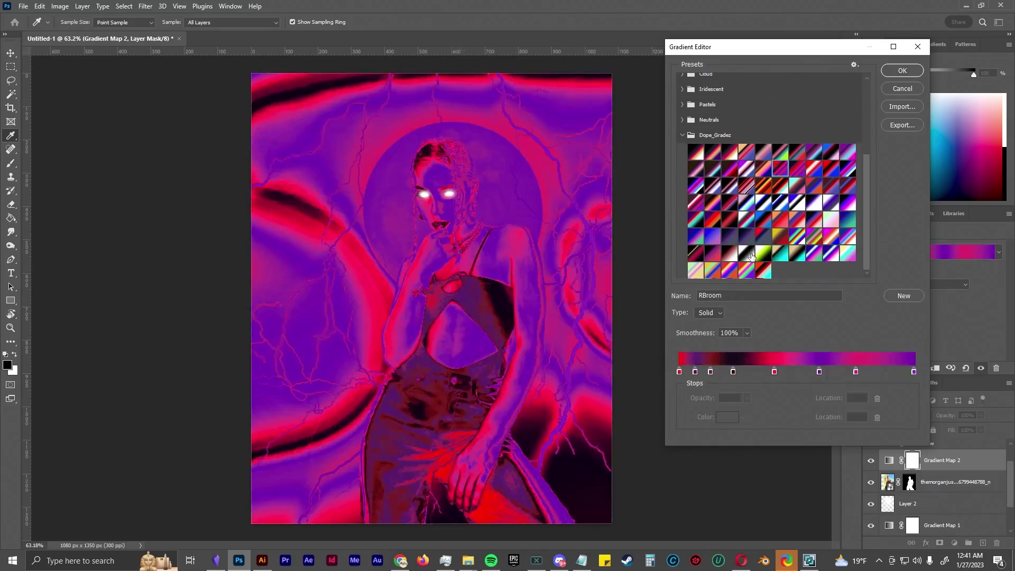
pyautogui.press('Right')
pyautogui.press('Right')
pyautogui.press('Right')
pyautogui.press('Right')
pyautogui.press('Right')
pyautogui.press('Right')
pyautogui.press('Right')
pyautogui.press('Right')
pyautogui.press('Right')
pyautogui.press('Right')
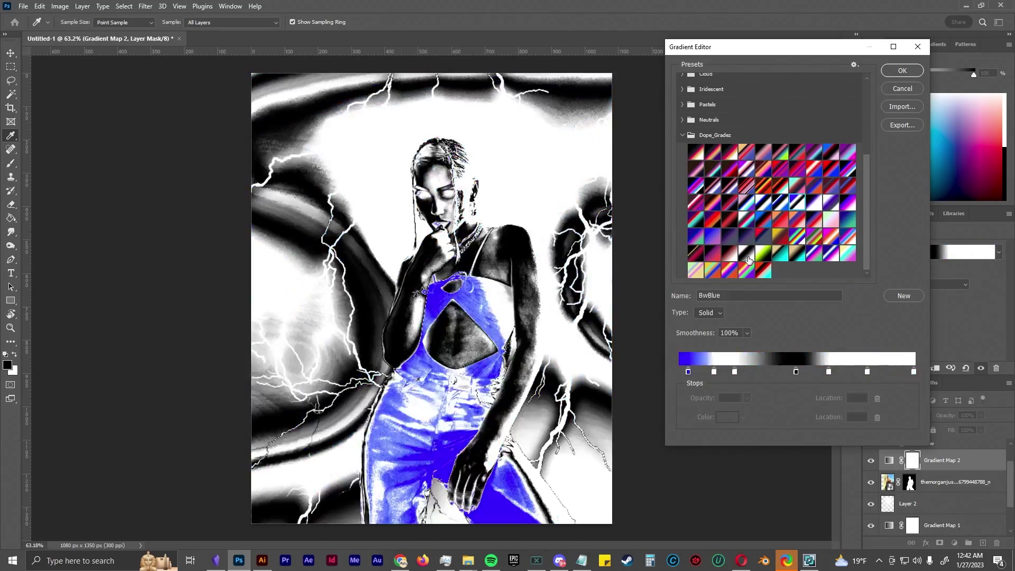
pyautogui.press('Right')
pyautogui.press('Right')
pyautogui.press('Right')
pyautogui.press('Right')
pyautogui.press('Right')
pyautogui.press('Right')
pyautogui.press('Right')
pyautogui.press('Right')
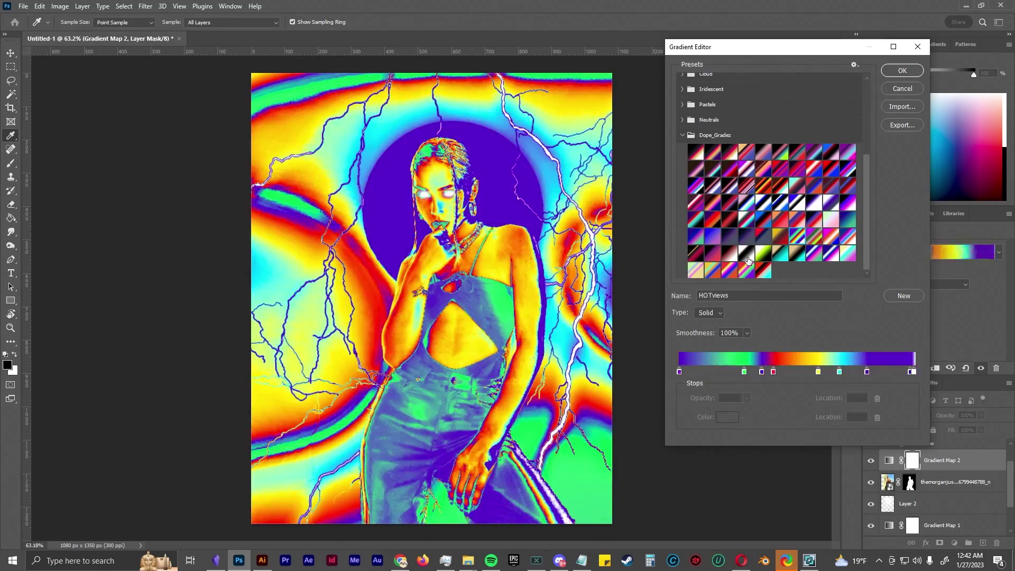
pyautogui.press('Right')
pyautogui.press('Right')
pyautogui.press('Right')
pyautogui.press('Right')
pyautogui.press('Right')
pyautogui.press('Right')
pyautogui.press('Right')
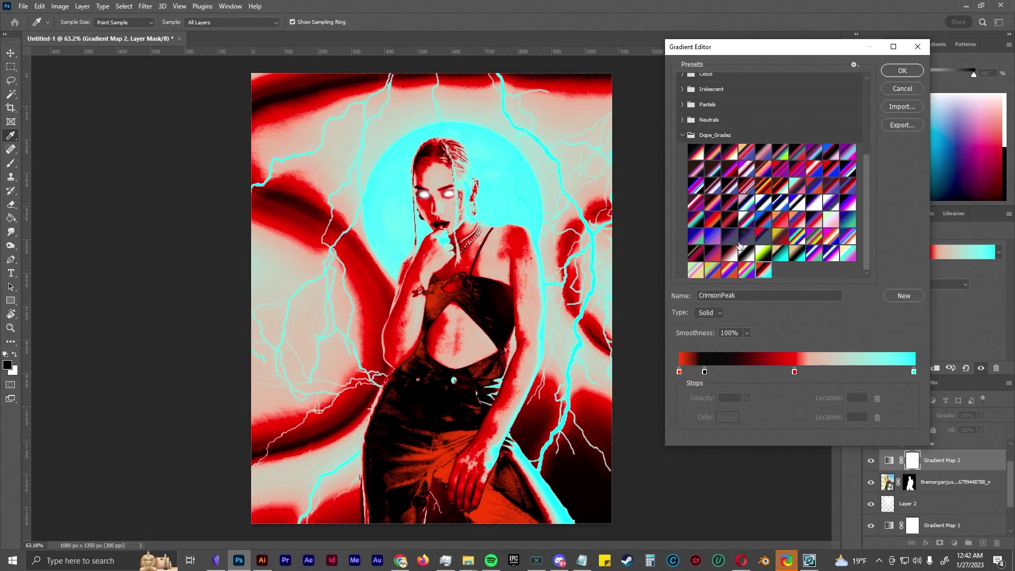
pyautogui.press('Right')
pyautogui.press('Return')
pyautogui.moveTo(468, 560)
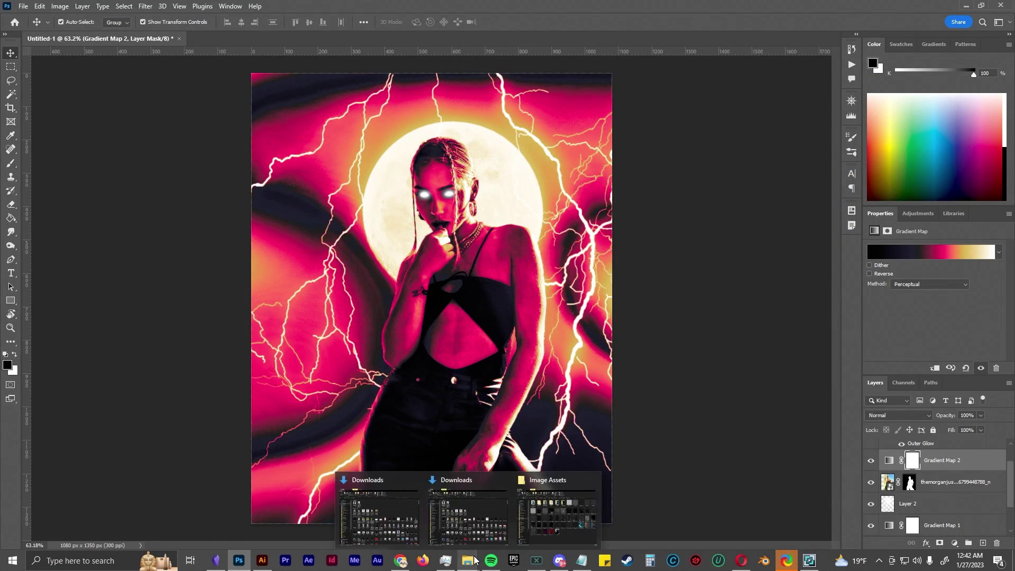
# - Open the Art Packs Data Pack folder in File Explorer beside the poster
pyautogui.click(523, 511)
pyautogui.click(410, 395)
pyautogui.doubleClick(513, 149)
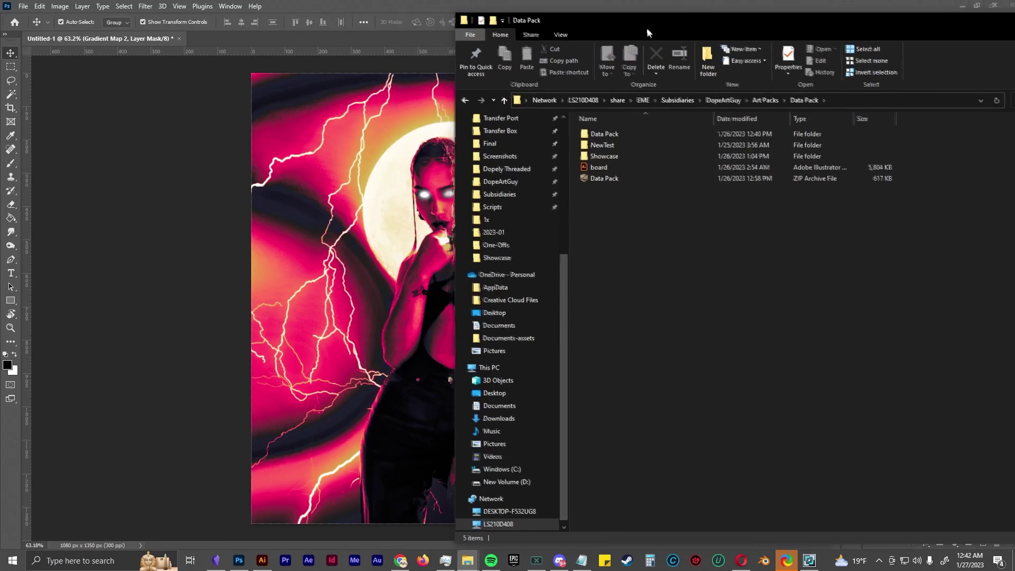
pyautogui.moveTo(497, 23); pyautogui.dragTo(810, 10)
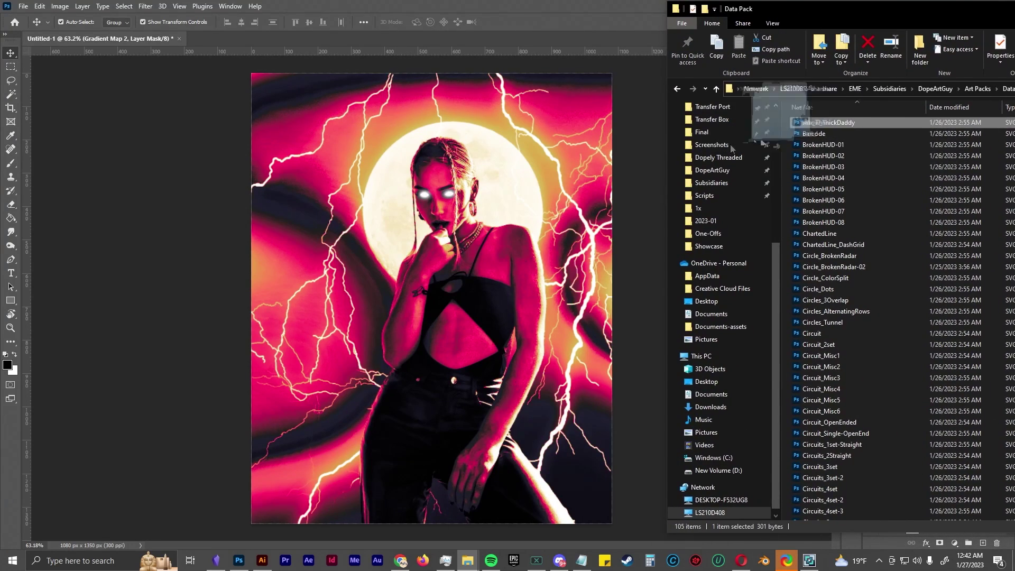
# - Place Arrow_ThickDaddy.svg, shrink it, invert it to white, and move it top-left
pyautogui.moveTo(826, 122); pyautogui.dragTo(432, 298)
pyautogui.moveTo(637, 307); pyautogui.dragTo(321, 303)
pyautogui.press('Return')
pyautogui.hotkey('ctrl', 'i')
pyautogui.moveTo(347, 146); pyautogui.dragTo(334, 132)
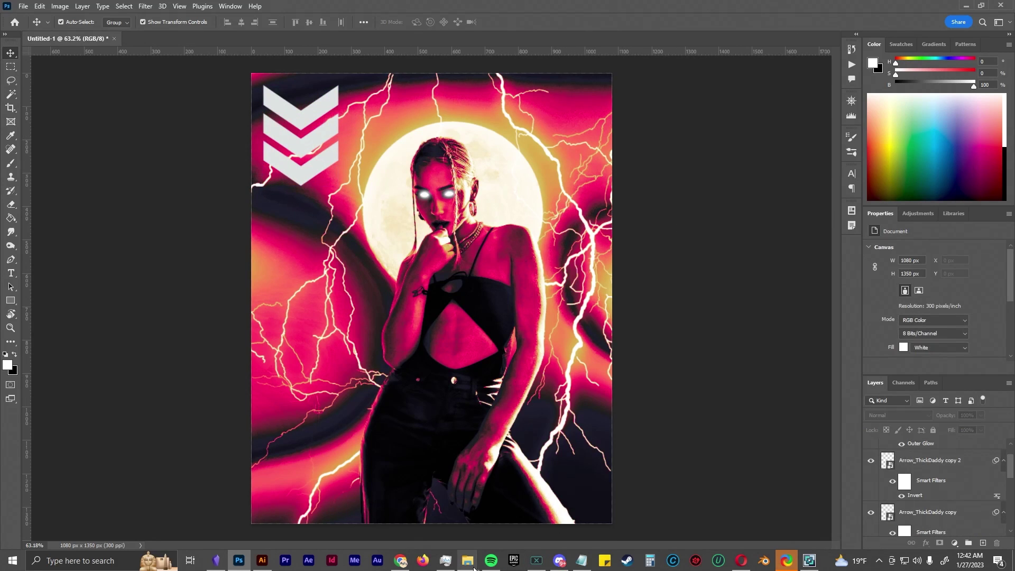
# - Place a small Barcode toward the lower right and BrokenHUD-01 across the poster
pyautogui.hotkey('alt', 'Tab')
pyautogui.moveTo(817, 129); pyautogui.dragTo(276, 231)
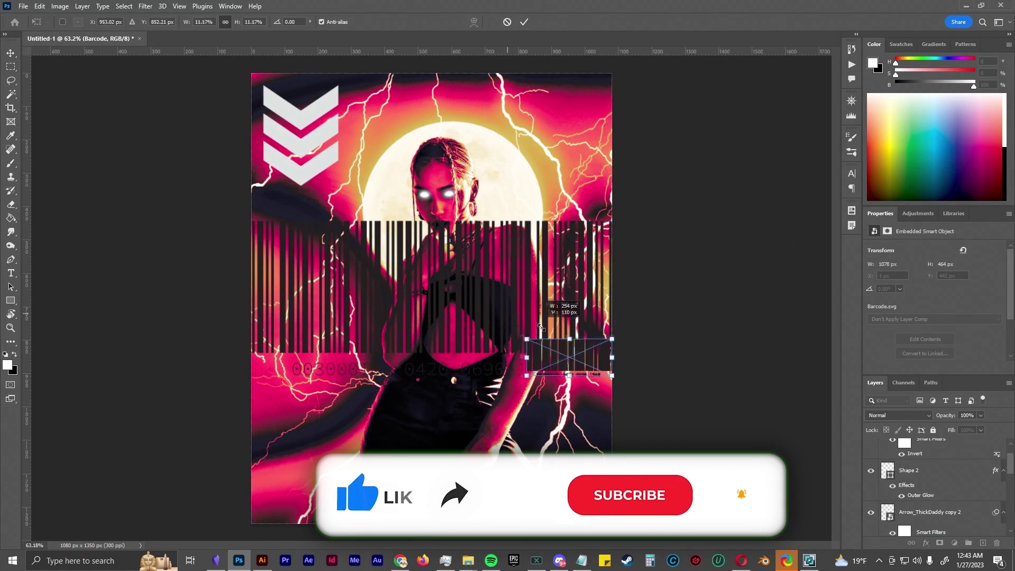
pyautogui.press('Escape')
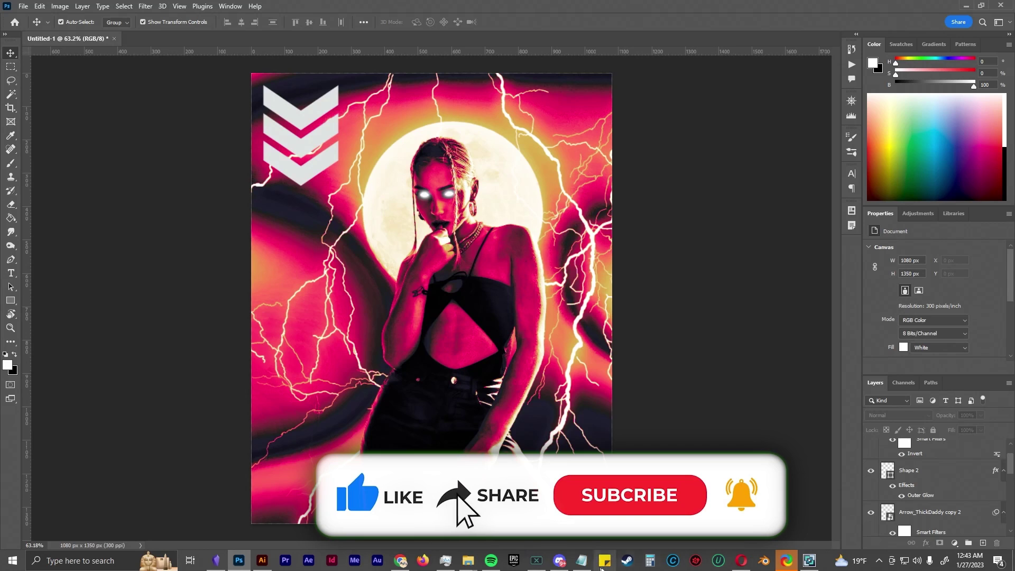
pyautogui.click(467, 561)
pyautogui.moveTo(824, 143); pyautogui.dragTo(607, 131)
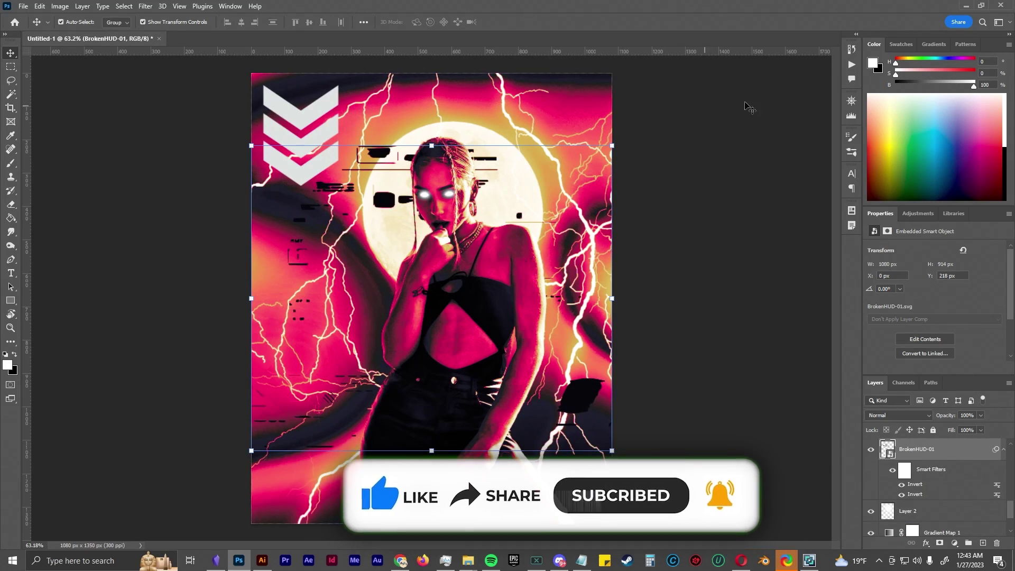
pyautogui.click(713, 220)
# - Place WireFrame_Box at the poster's bottom-left corner
pyautogui.click(557, 516)
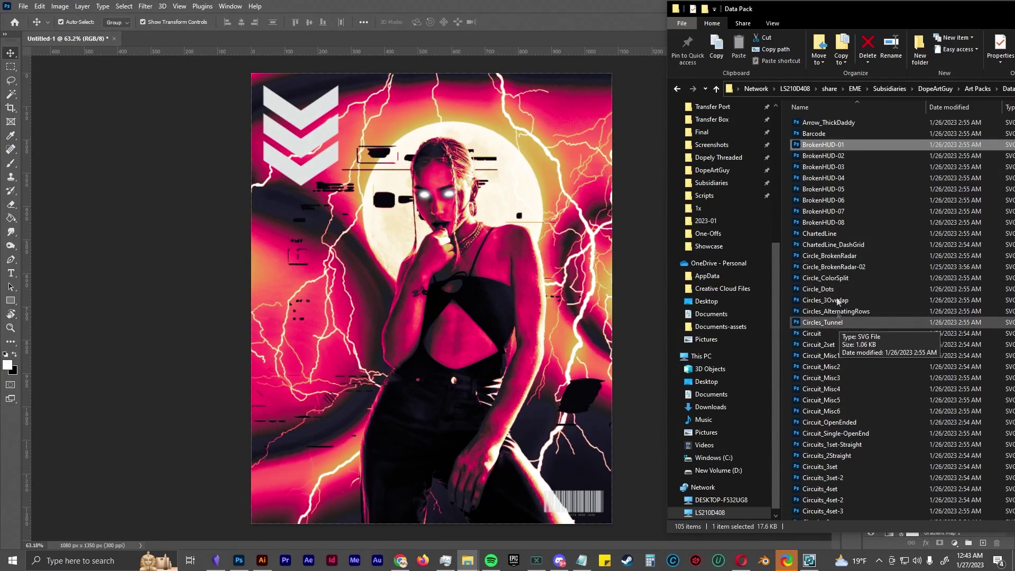
pyautogui.scroll(-5, 846, 318)
pyautogui.click(839, 281)
pyautogui.scroll(-4, 846, 391)
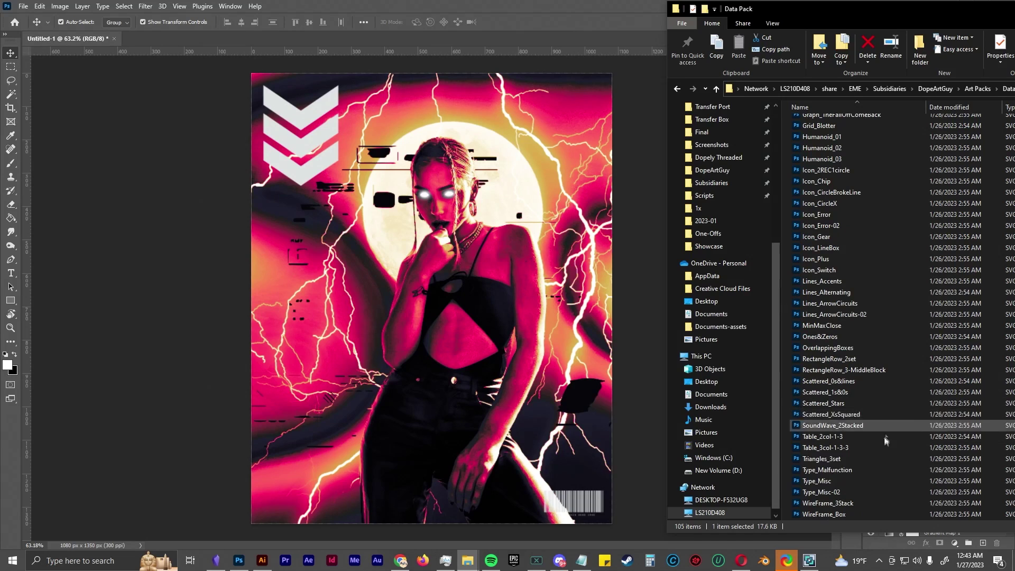
pyautogui.click(863, 503)
pyautogui.moveTo(846, 514); pyautogui.dragTo(294, 469)
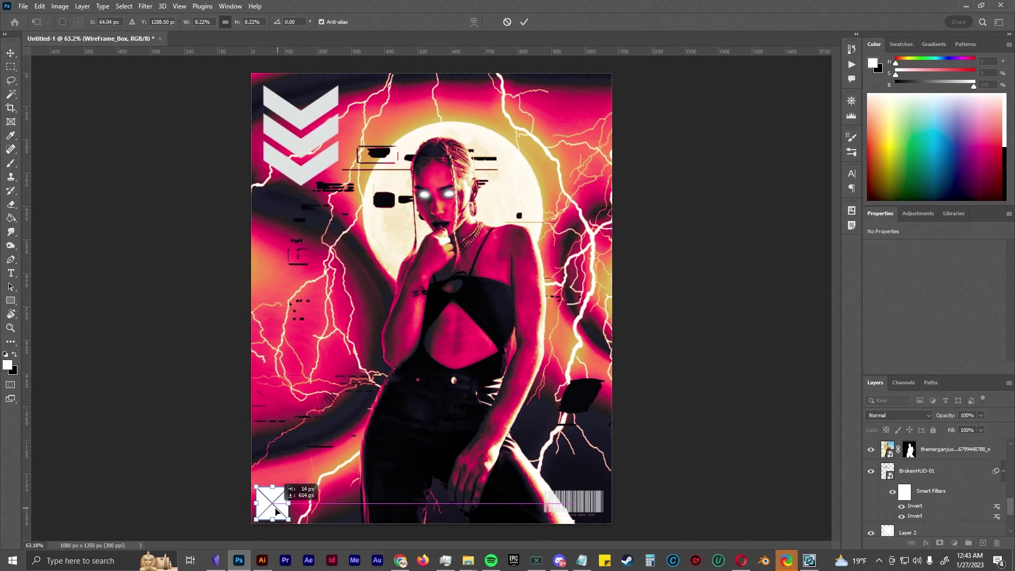
pyautogui.press('Return')
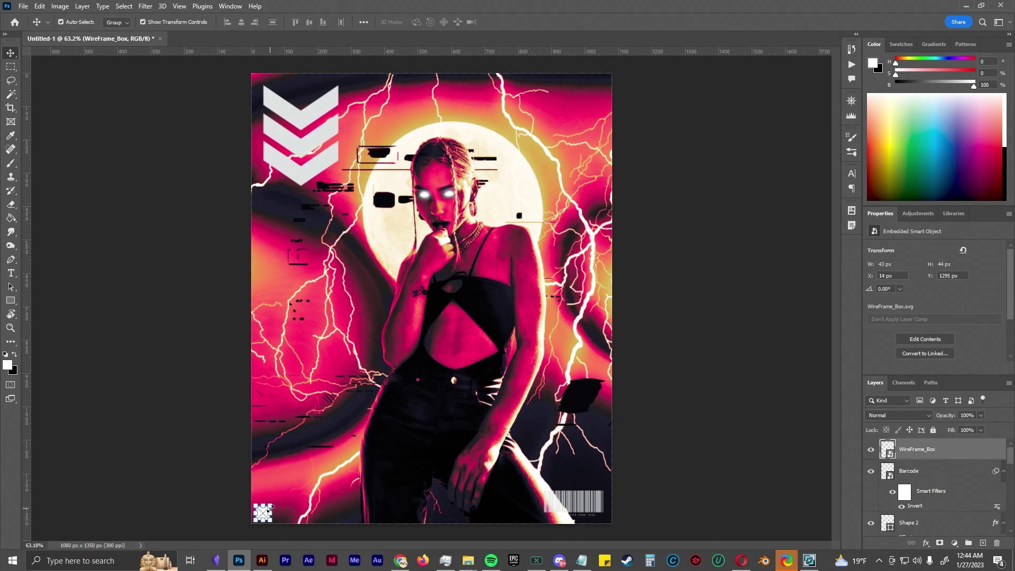
# - Place WireFrame_3Stack at the right edge, inverted, with Difference blend mode
pyautogui.click(576, 513)
pyautogui.moveTo(846, 524); pyautogui.dragTo(431, 296)
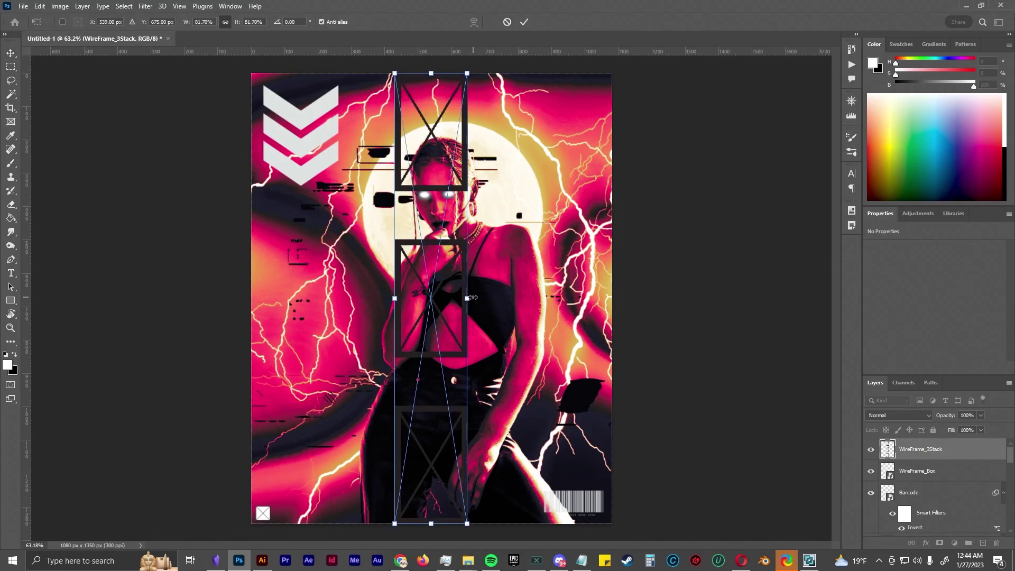
pyautogui.moveTo(448, 242)
pyautogui.mouseDown()
pyautogui.moveTo(636, 274)
pyautogui.moveTo(602, 267)
pyautogui.moveTo(586, 181)
pyautogui.mouseUp()
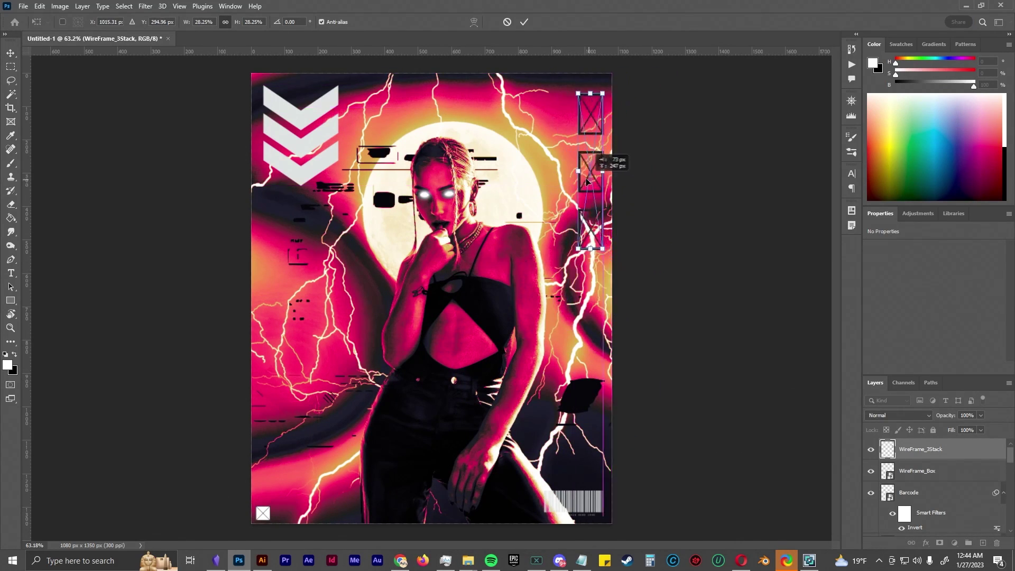
pyautogui.press('Return')
pyautogui.hotkey('ctrl', 'i')
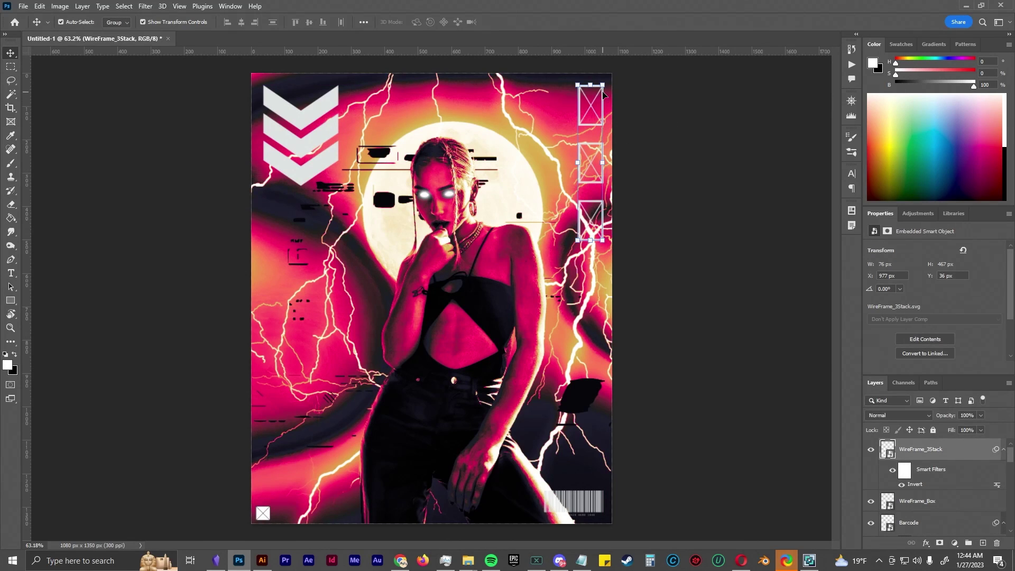
pyautogui.click(898, 415)
pyautogui.click(930, 497)
pyautogui.click(899, 415)
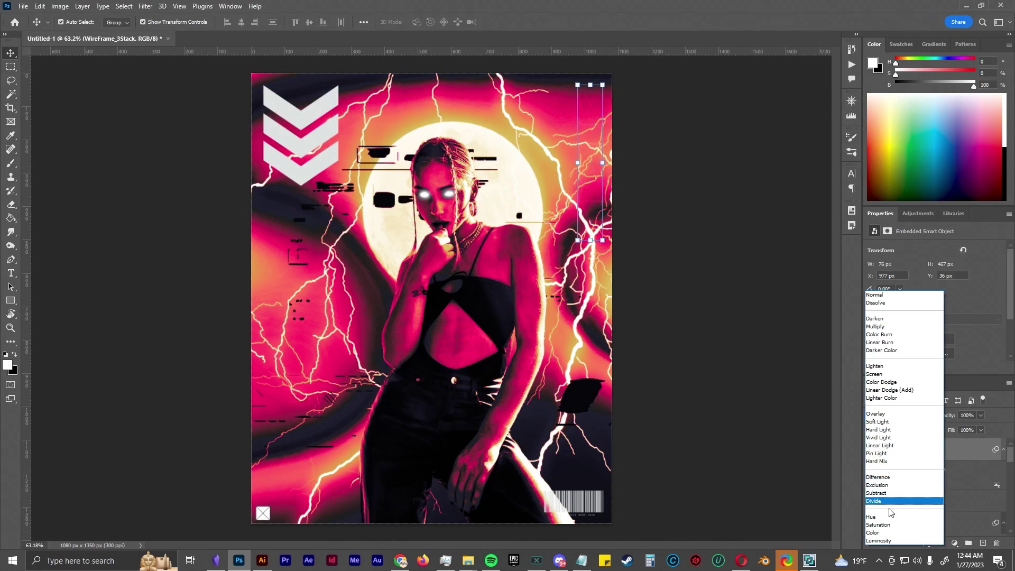
pyautogui.click(938, 499)
# - Place Triangles_3set rotated 90°, shrunk, in the poster's upper right
pyautogui.click(543, 543)
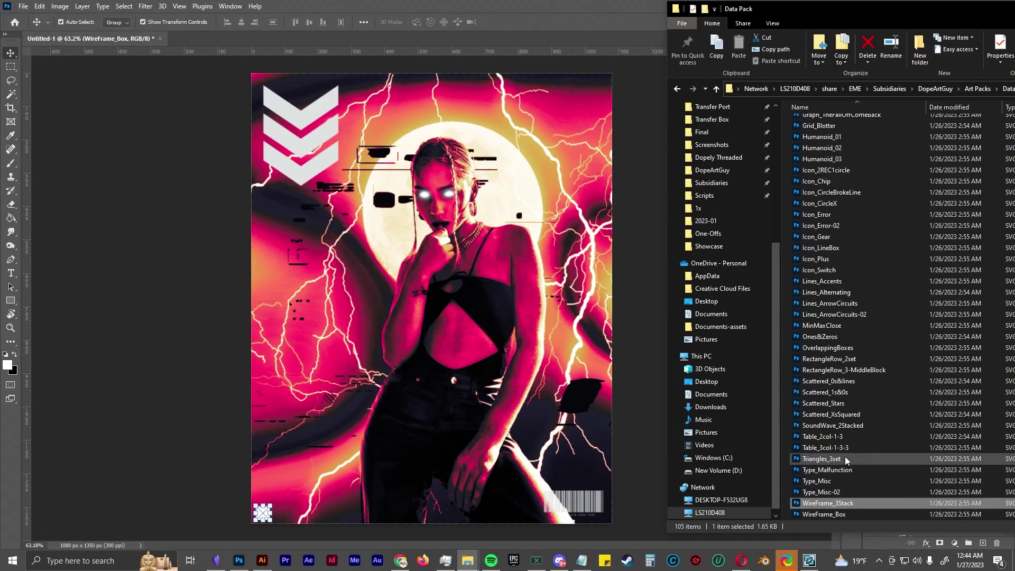
pyautogui.moveTo(845, 456); pyautogui.dragTo(432, 285)
pyautogui.moveTo(323, 269)
pyautogui.mouseDown()
pyautogui.moveTo(508, 215)
pyautogui.moveTo(529, 158)
pyautogui.mouseUp()
pyautogui.moveTo(520, 481); pyautogui.dragTo(550, 317)
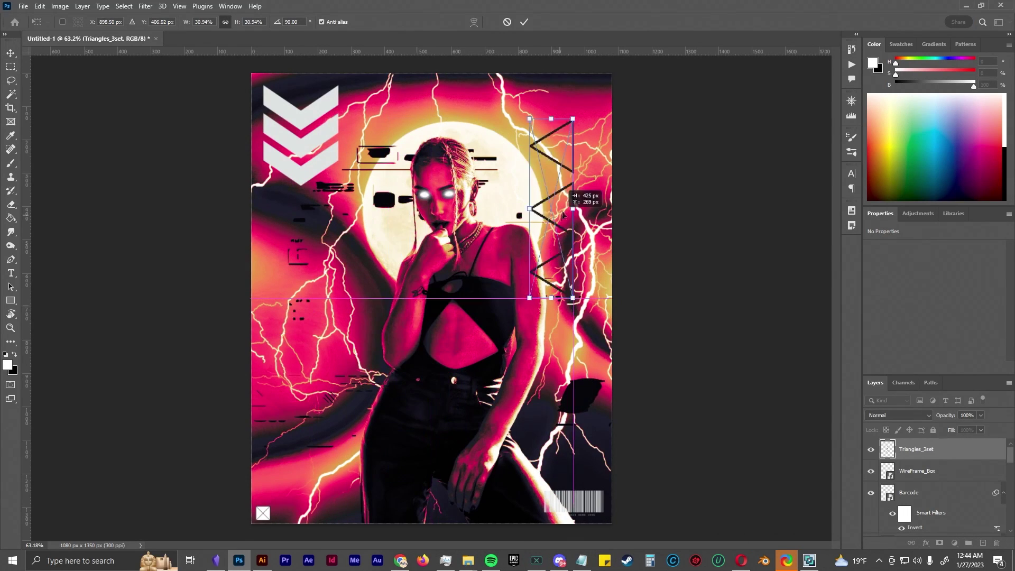
pyautogui.moveTo(539, 254); pyautogui.dragTo(569, 189)
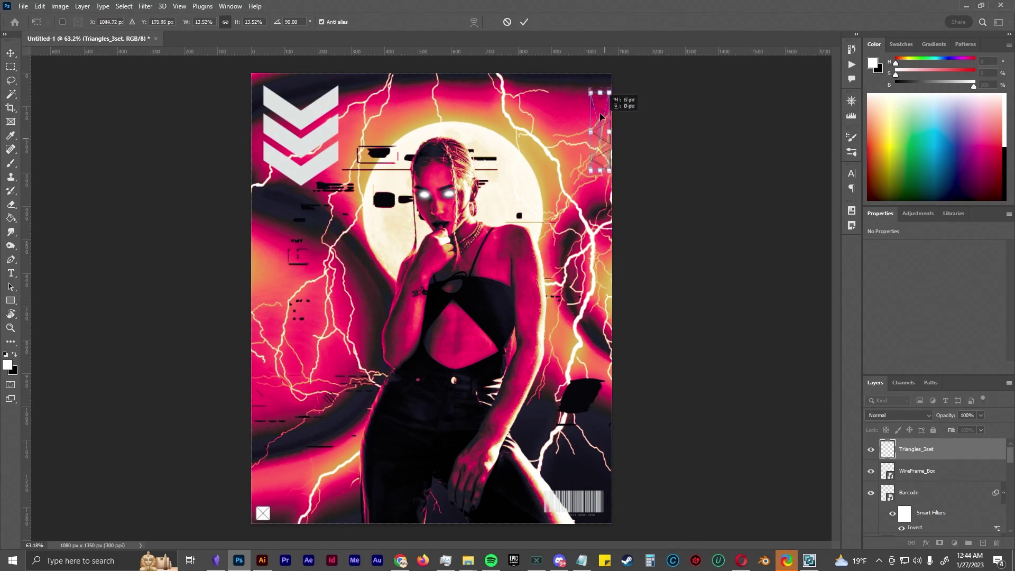
pyautogui.press('Return')
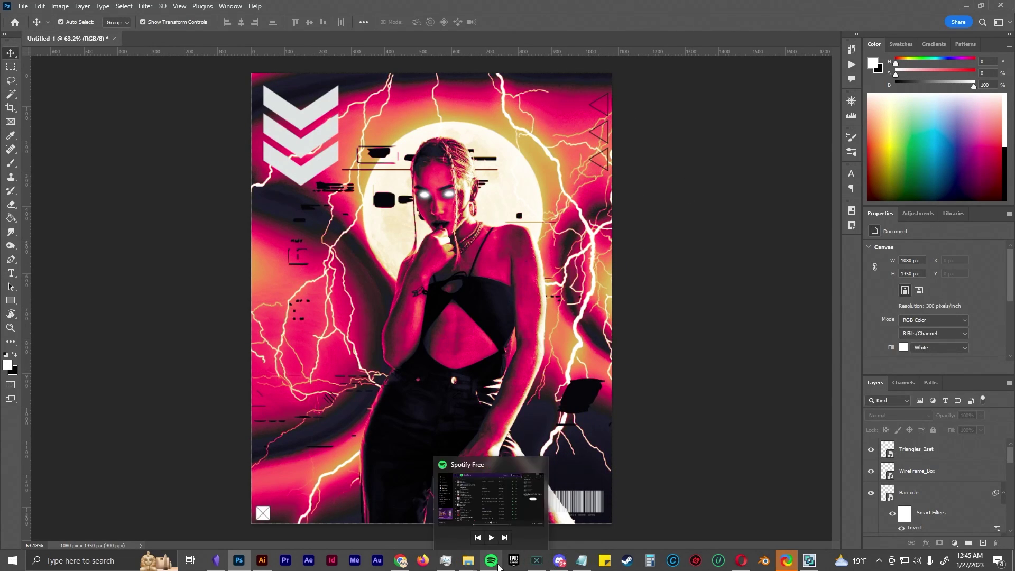
# - Minimise the music player and drop Table_3col-1-3-3 onto the poster
pyautogui.click(520, 472)
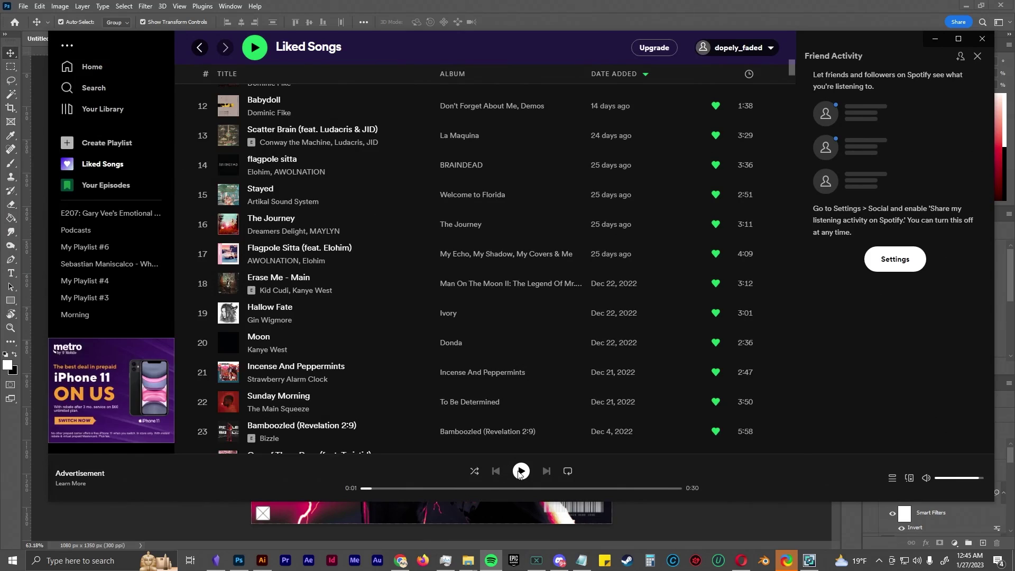
pyautogui.click(934, 43)
pyautogui.click(468, 560)
pyautogui.moveTo(846, 460)
pyautogui.mouseDown()
pyautogui.moveTo(386, 306)
pyautogui.moveTo(286, 500)
pyautogui.mouseUp()
# - Shrink the table graphic beside the small X box and fit the poster in view
pyautogui.scroll(3, 286, 501)
pyautogui.scroll(3, 406, 224)
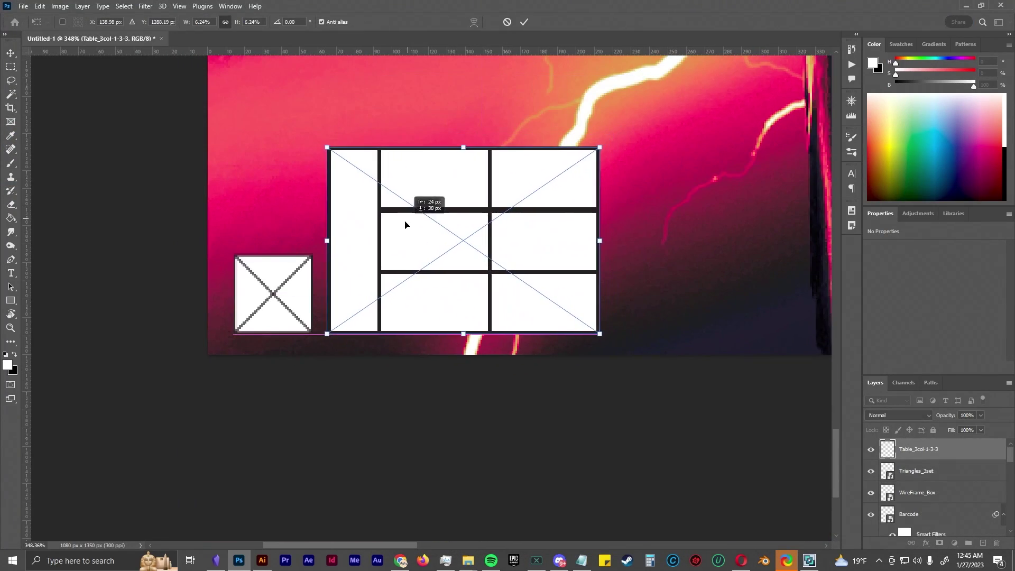
pyautogui.moveTo(600, 147); pyautogui.dragTo(526, 249)
pyautogui.moveTo(449, 235); pyautogui.dragTo(376, 235)
pyautogui.press('Return')
pyautogui.hotkey('ctrl', '0')
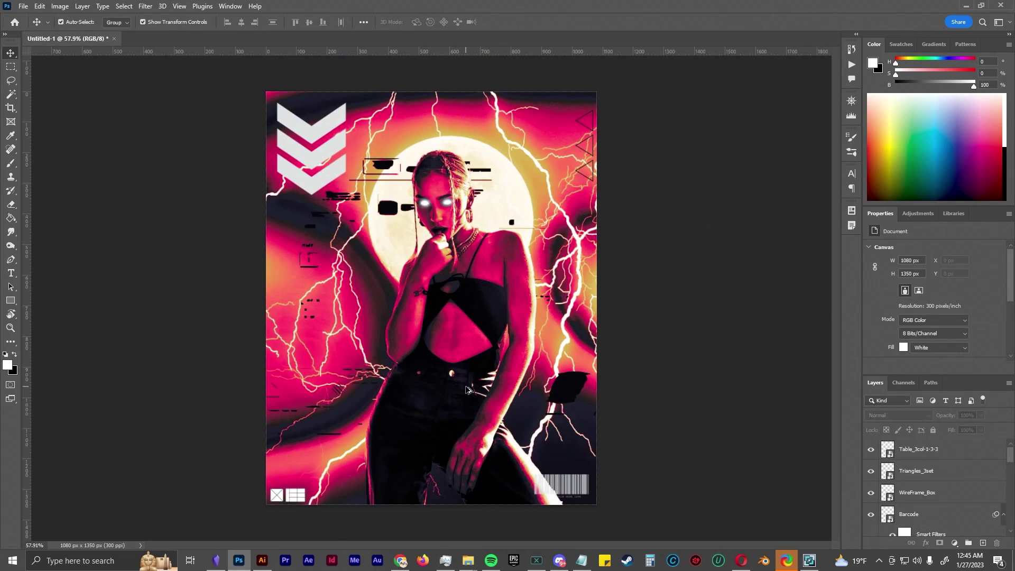
# - Place SoundWave_2Stacked at the poster's bottom-left, inverted to white
pyautogui.click(468, 560)
pyautogui.moveTo(846, 425)
pyautogui.mouseDown()
pyautogui.moveTo(330, 305)
pyautogui.moveTo(341, 455)
pyautogui.moveTo(551, 434)
pyautogui.mouseUp()
pyautogui.press('Return')
pyautogui.hotkey('ctrl', 'i')
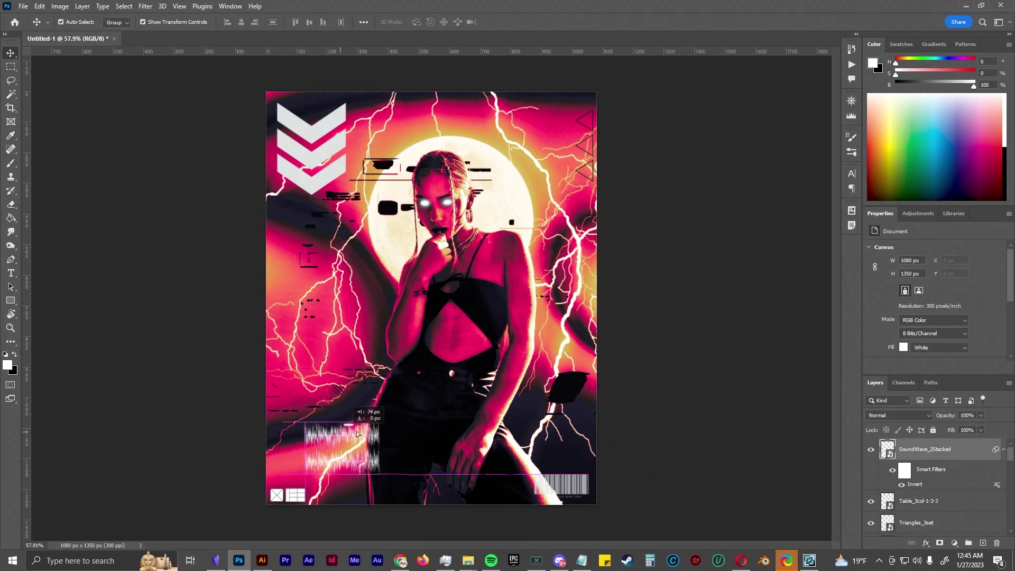
# - Place Scattered_XsSquared across the poster, invert it, and apply a green Color Overlay
pyautogui.click(530, 559)
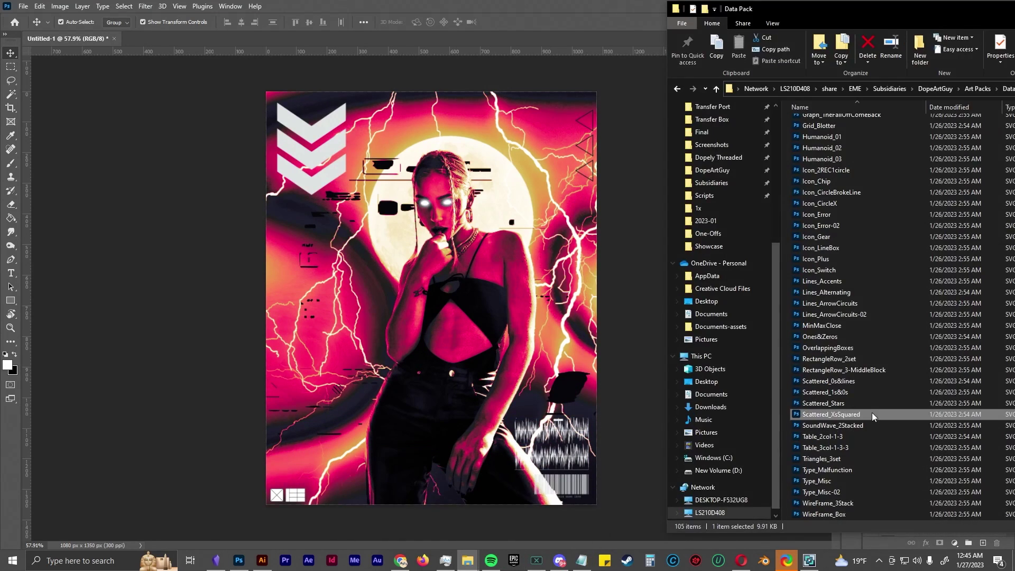
pyautogui.moveTo(793, 414); pyautogui.dragTo(550, 325)
pyautogui.press('Return')
pyautogui.hotkey('ctrl', 'i')
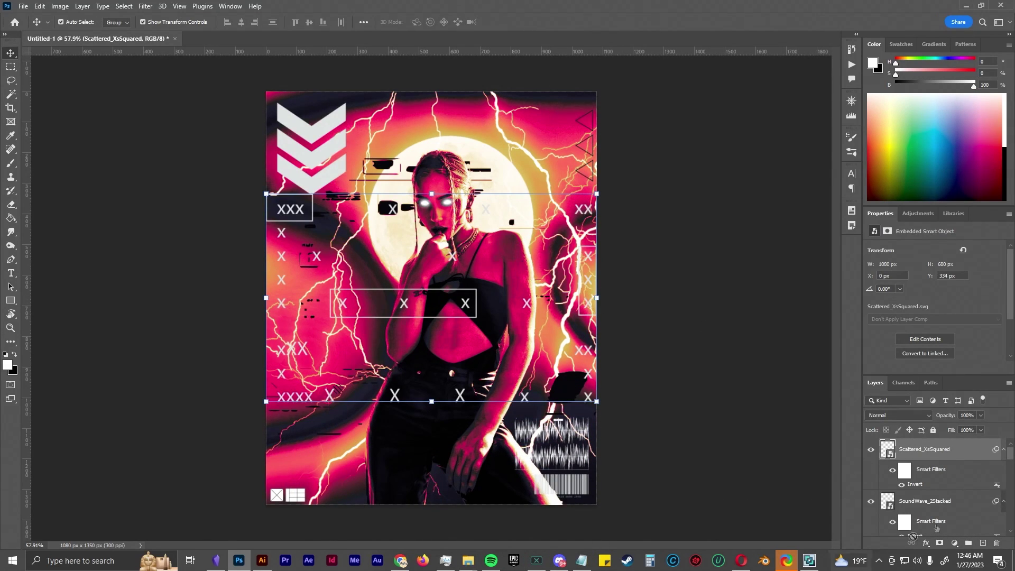
pyautogui.doubleClick(972, 449)
pyautogui.click(633, 276)
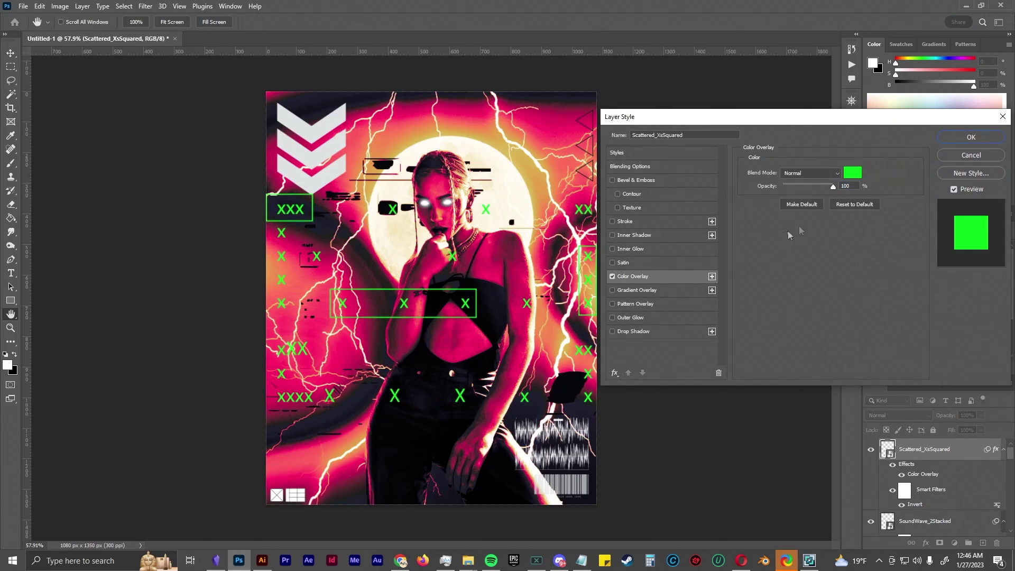
pyautogui.click(998, 139)
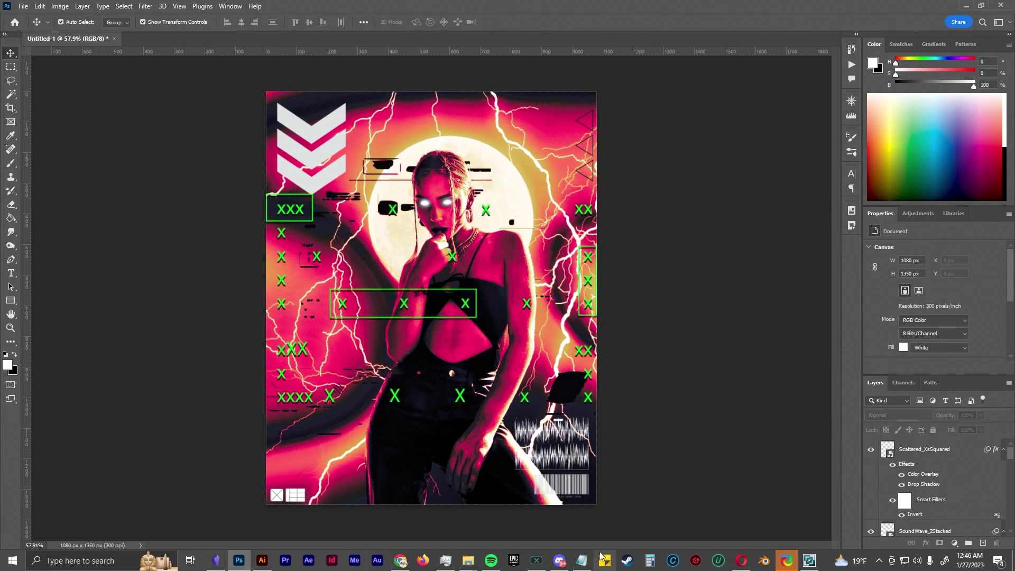
# - Place the Scattered_Stars dots and Scattered_1s&0s binary digits across the lower half of the poster
pyautogui.click(560, 520)
pyautogui.moveTo(816, 405)
pyautogui.mouseDown()
pyautogui.moveTo(489, 127)
pyautogui.moveTo(492, 161)
pyautogui.mouseUp()
pyautogui.press('Return')
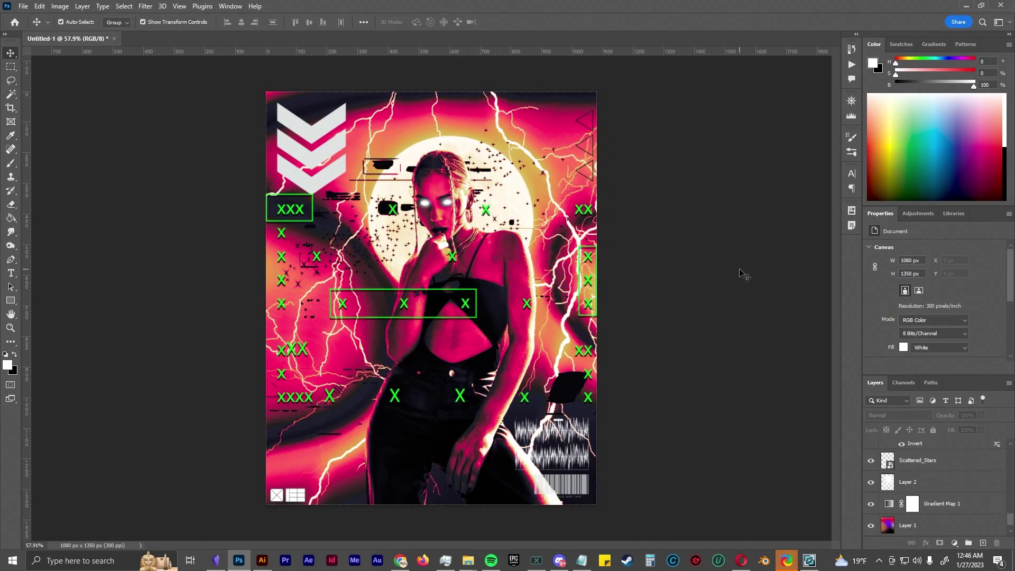
pyautogui.click(560, 519)
pyautogui.moveTo(817, 405)
pyautogui.mouseDown()
pyautogui.moveTo(429, 162)
pyautogui.moveTo(444, 432)
pyautogui.mouseUp()
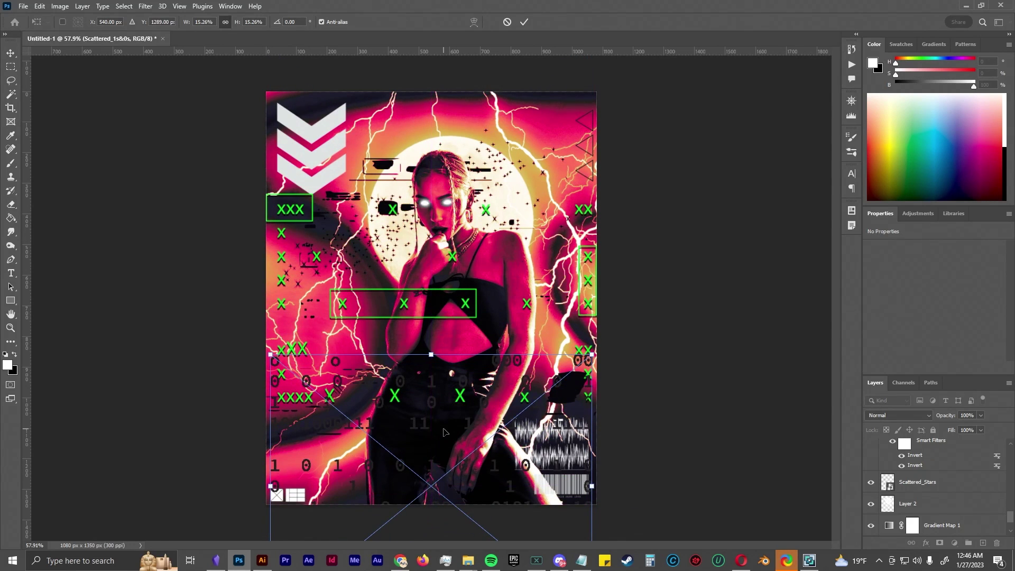
pyautogui.press('Return')
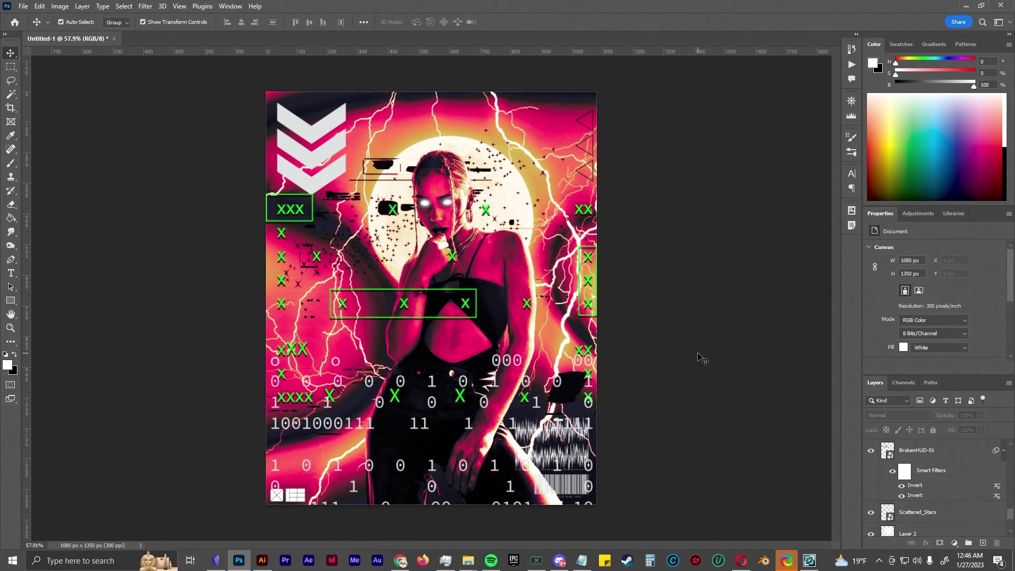
# - Add RectangleRow_3-MiddleBlock as a small bar near the top, colourized green with Hue/Saturation
pyautogui.click(468, 561)
pyautogui.click(455, 497)
pyautogui.moveTo(724, 426); pyautogui.dragTo(443, 126)
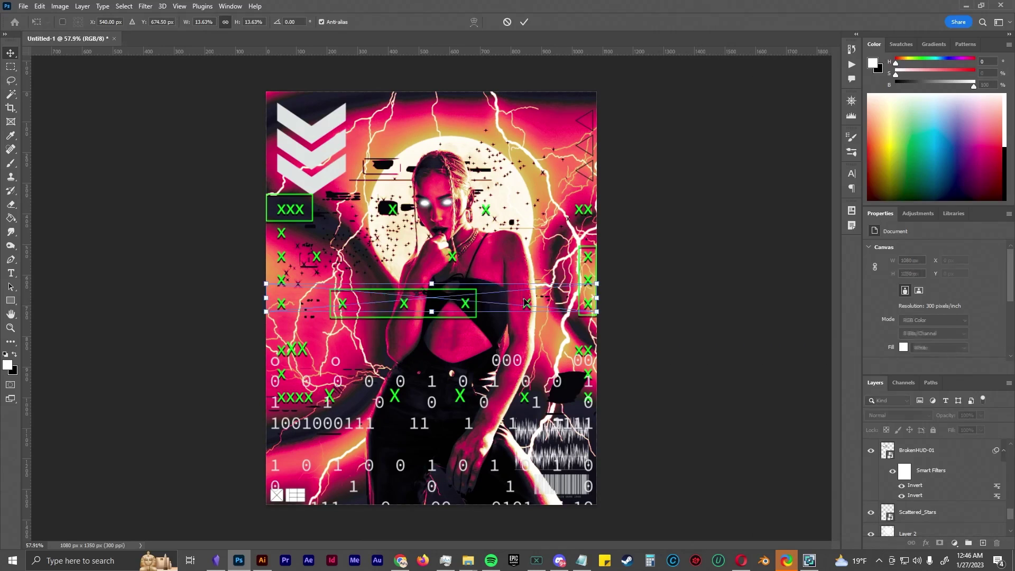
pyautogui.moveTo(266, 122); pyautogui.dragTo(371, 114)
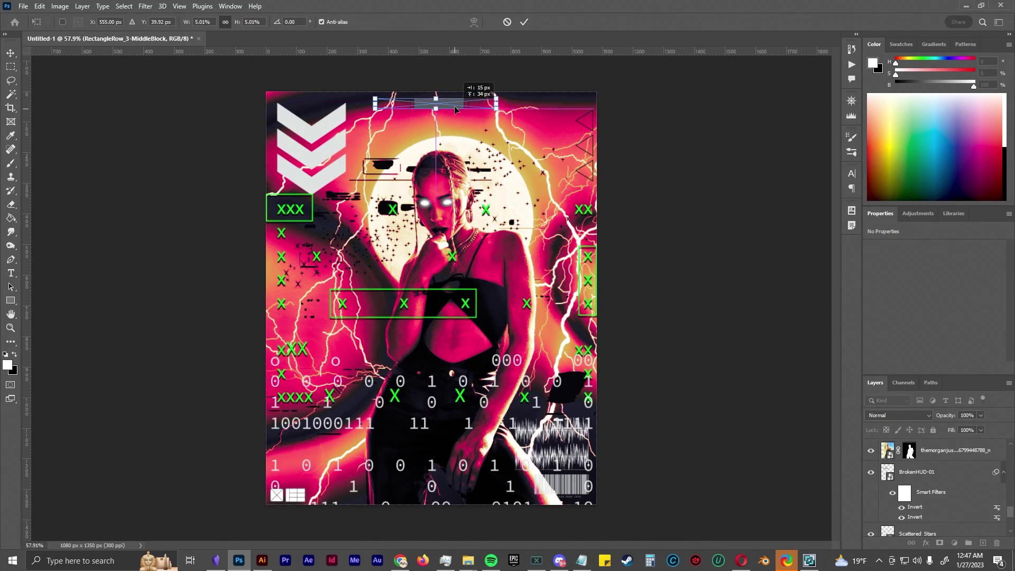
pyautogui.click(523, 22)
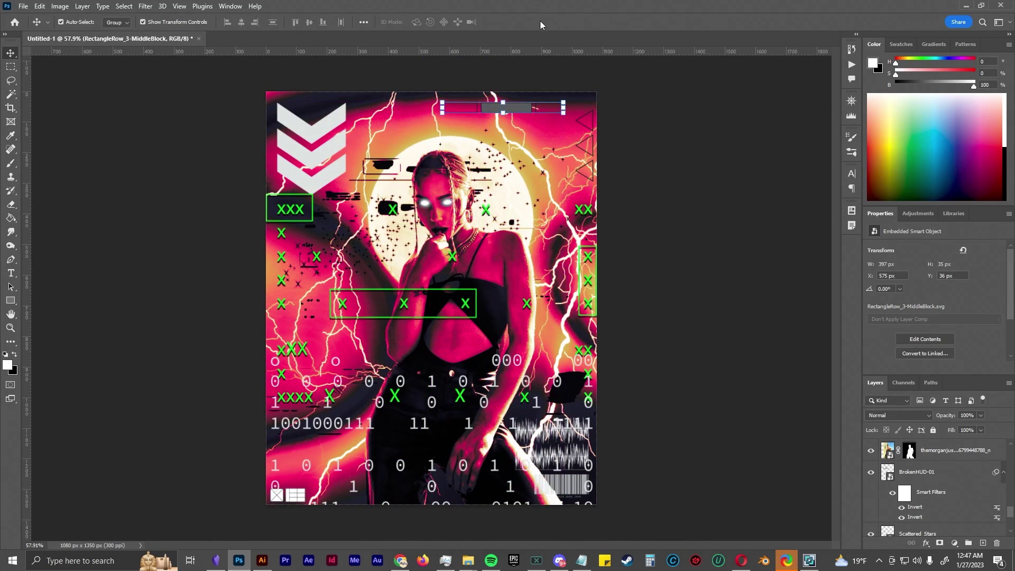
pyautogui.hotkey('ctrl', 'u')
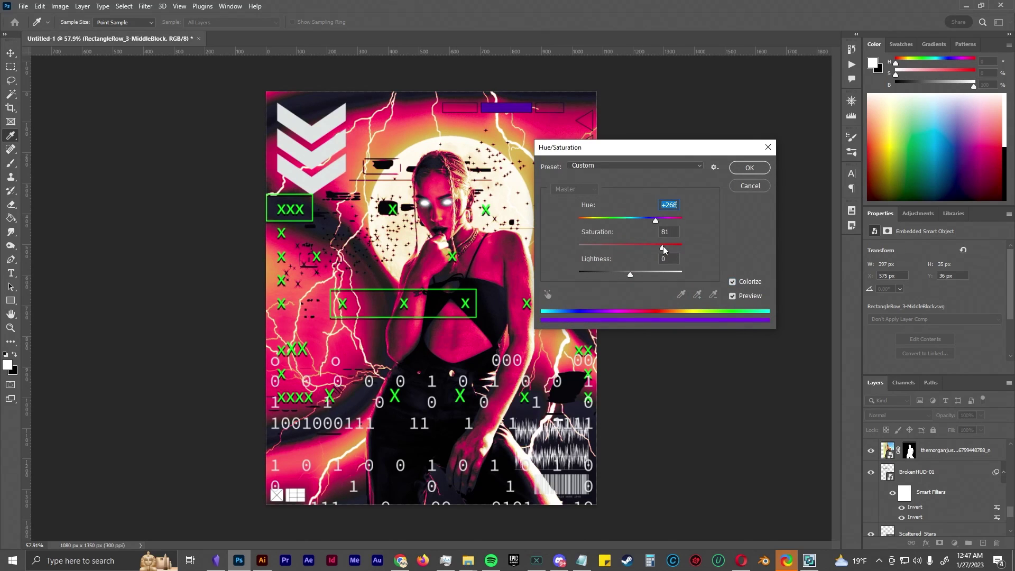
pyautogui.press('Escape')
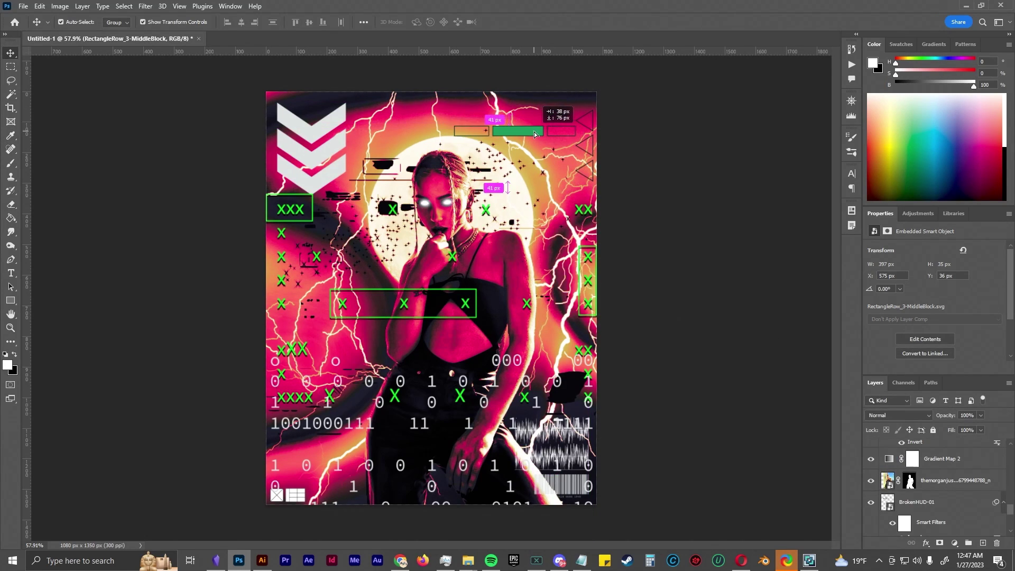
# - Place Lines_Alternating at the top and a small Icon_Plus cross just below the green bar
pyautogui.click(551, 504)
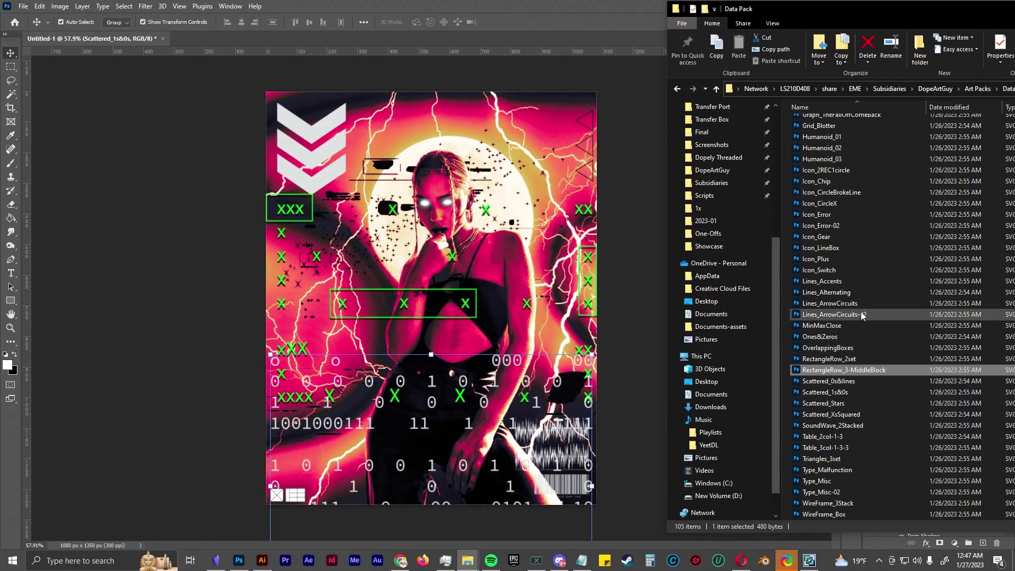
pyautogui.moveTo(824, 425)
pyautogui.mouseDown()
pyautogui.moveTo(438, 282)
pyautogui.moveTo(528, 132)
pyautogui.mouseUp()
pyautogui.press('Return')
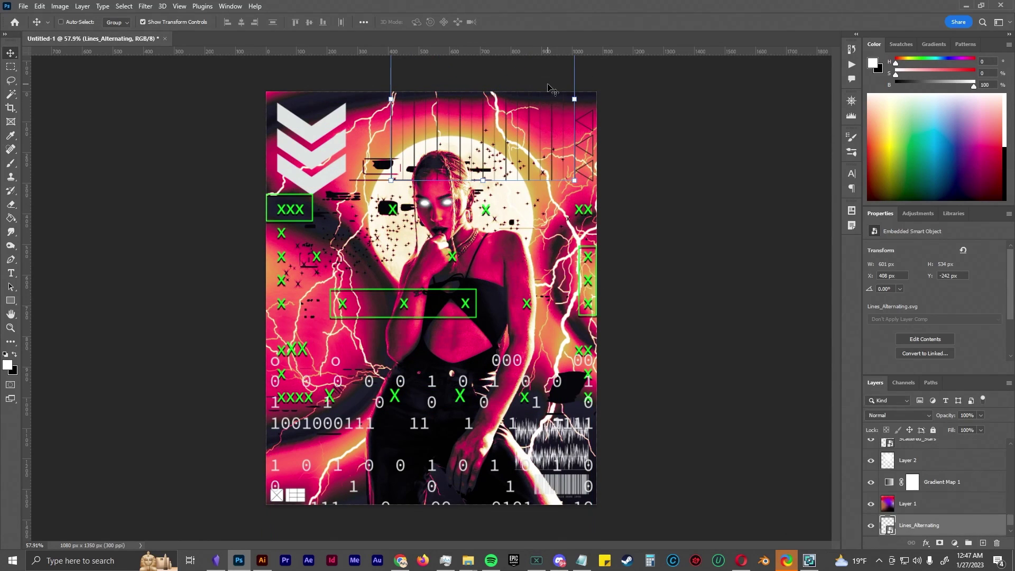
pyautogui.moveTo(468, 561)
pyautogui.click(551, 504)
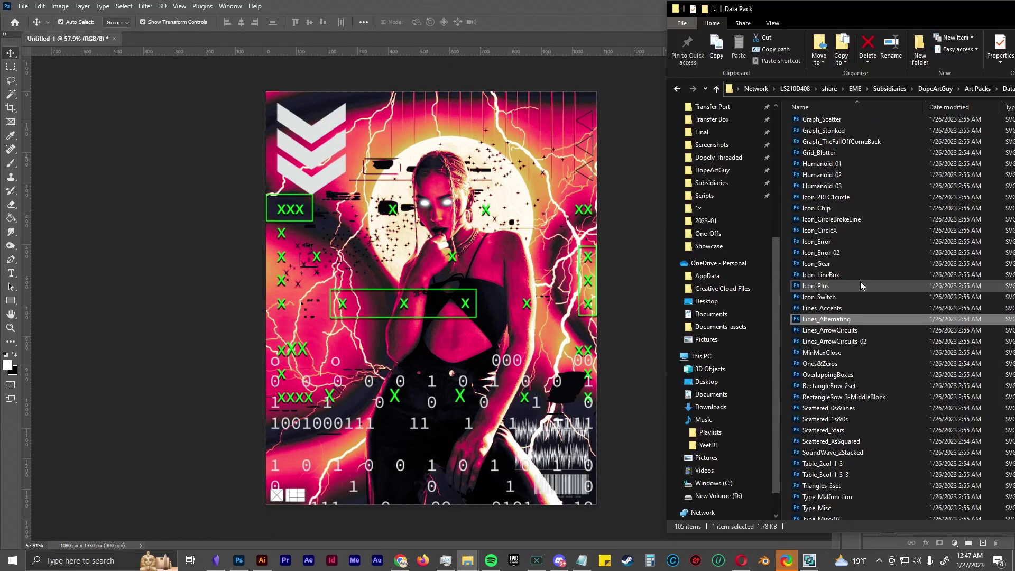
pyautogui.click(867, 296)
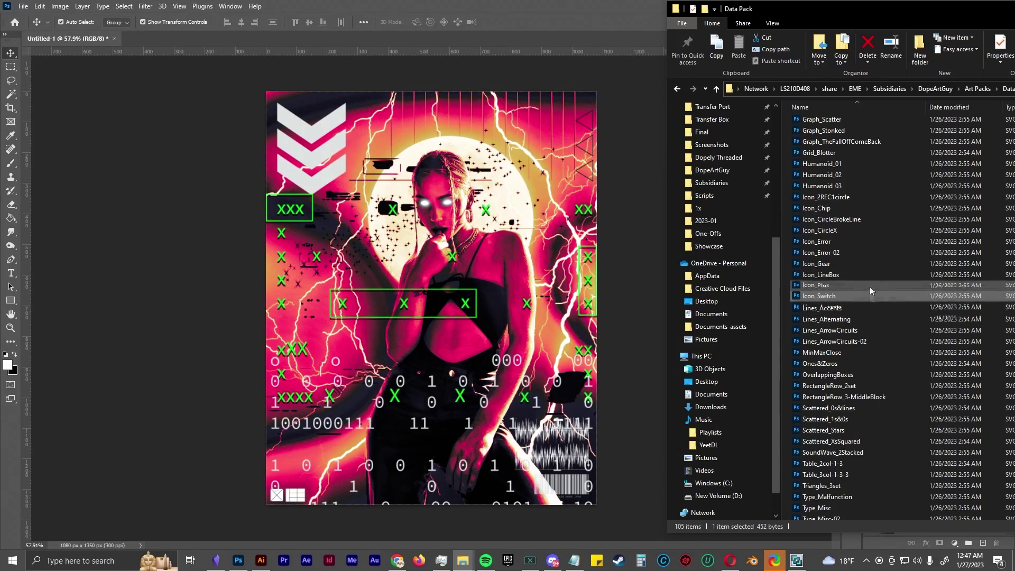
pyautogui.moveTo(569, 262); pyautogui.dragTo(528, 296)
pyautogui.moveTo(544, 410); pyautogui.dragTo(348, 215)
pyautogui.moveTo(335, 196); pyautogui.dragTo(339, 294)
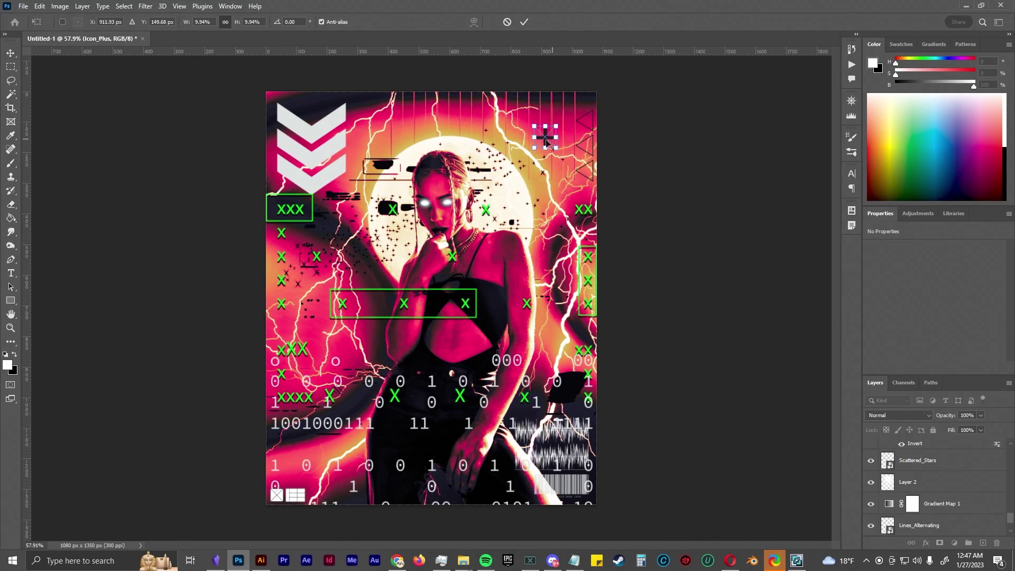
pyautogui.press('Return')
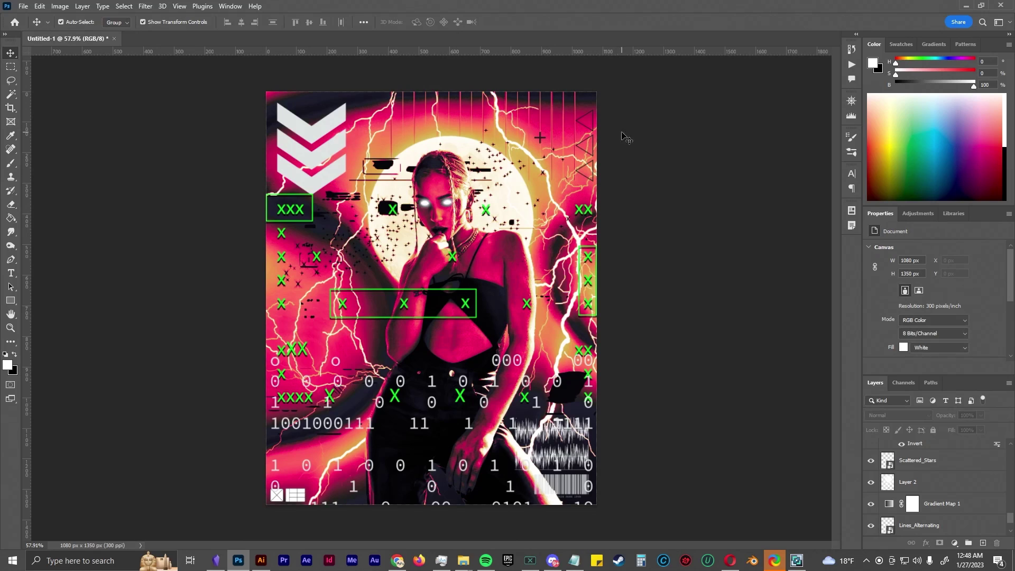
# - Try placing the Humanoid_01 figure, then cancel it
pyautogui.click(463, 561)
pyautogui.click(884, 234)
pyautogui.moveTo(884, 234); pyautogui.dragTo(431, 296)
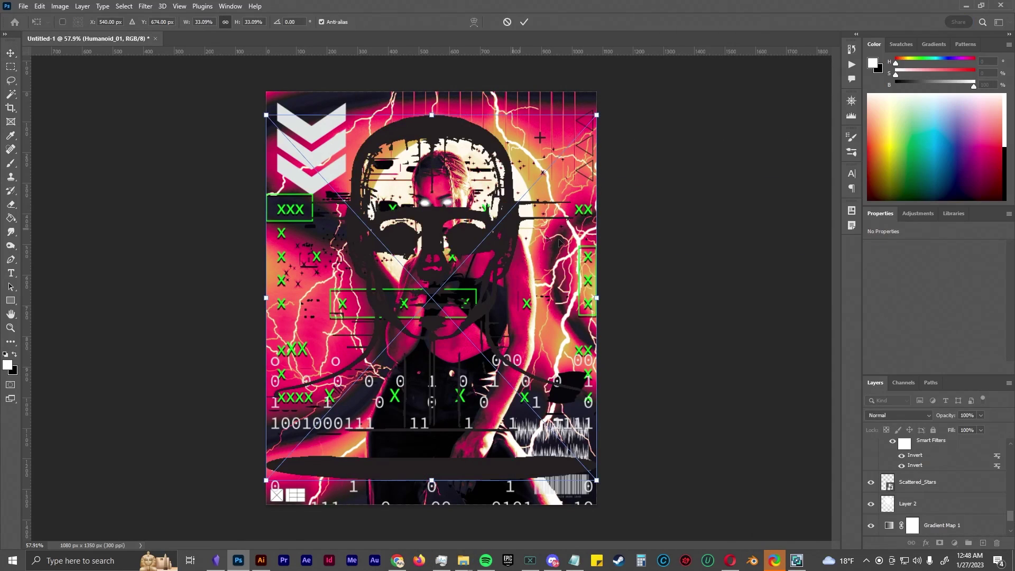
pyautogui.moveTo(597, 499)
pyautogui.mouseDown()
pyautogui.moveTo(342, 281)
pyautogui.moveTo(529, 158)
pyautogui.mouseUp()
pyautogui.press('Escape')
# - Drag in the Code_Enlightenment text and move it up to the top of the canvas
pyautogui.click(463, 561)
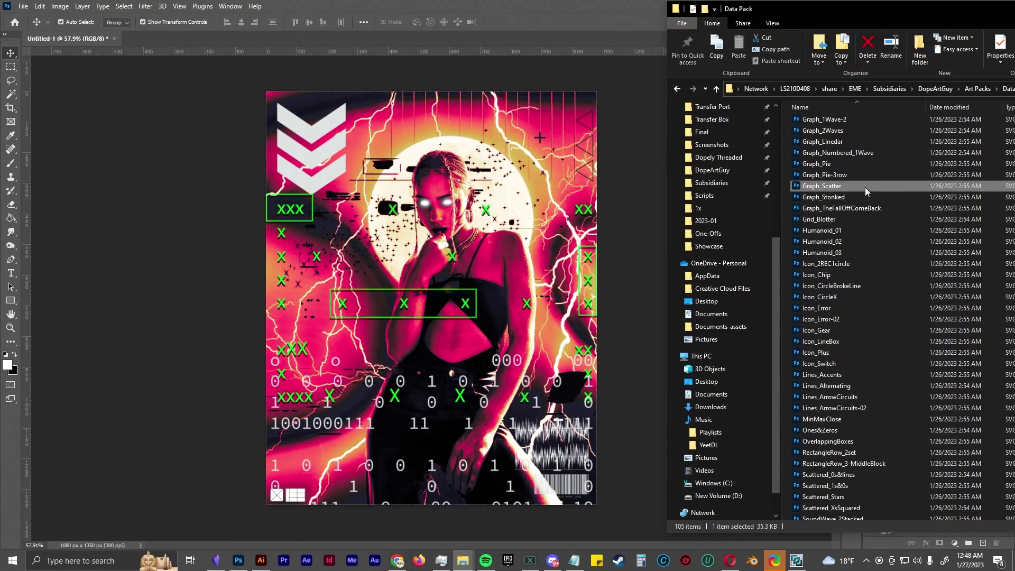
pyautogui.click(882, 354)
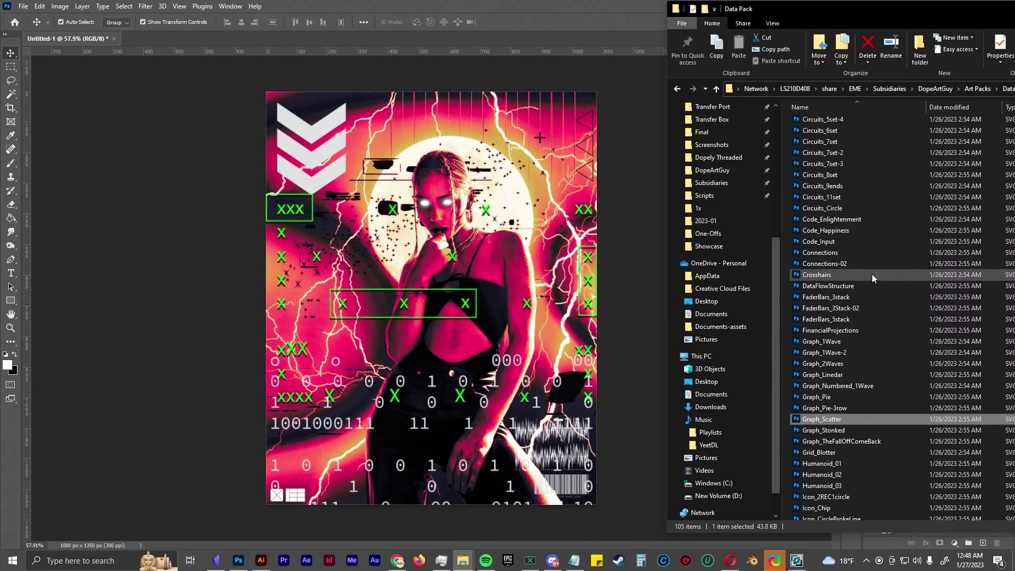
pyautogui.moveTo(872, 274); pyautogui.dragTo(479, 249)
pyautogui.moveTo(434, 308); pyautogui.dragTo(434, 139)
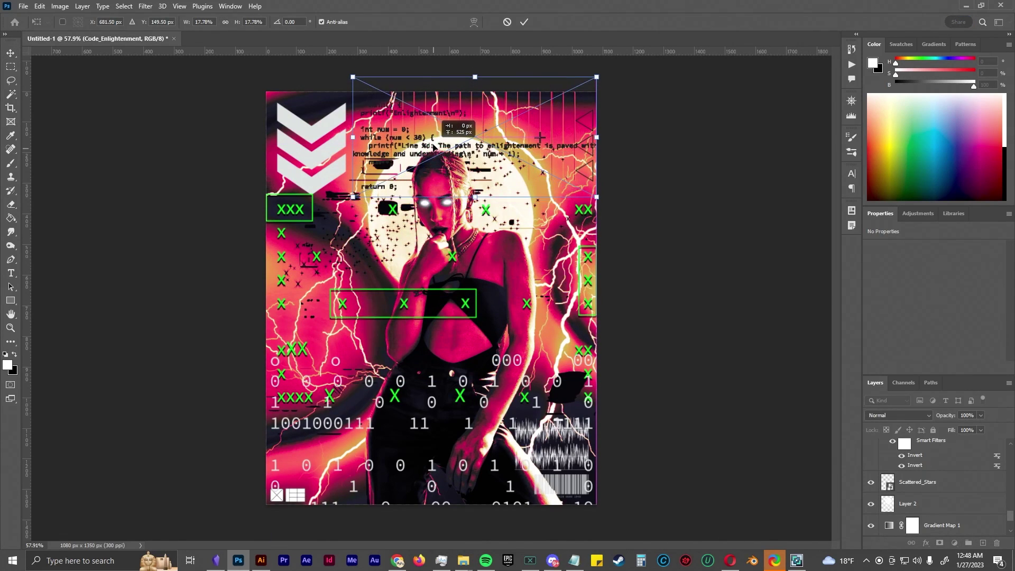
# - Commit the Code_Enlightenment text and give it a 1 px black Stroke layer style
pyautogui.press('Return')
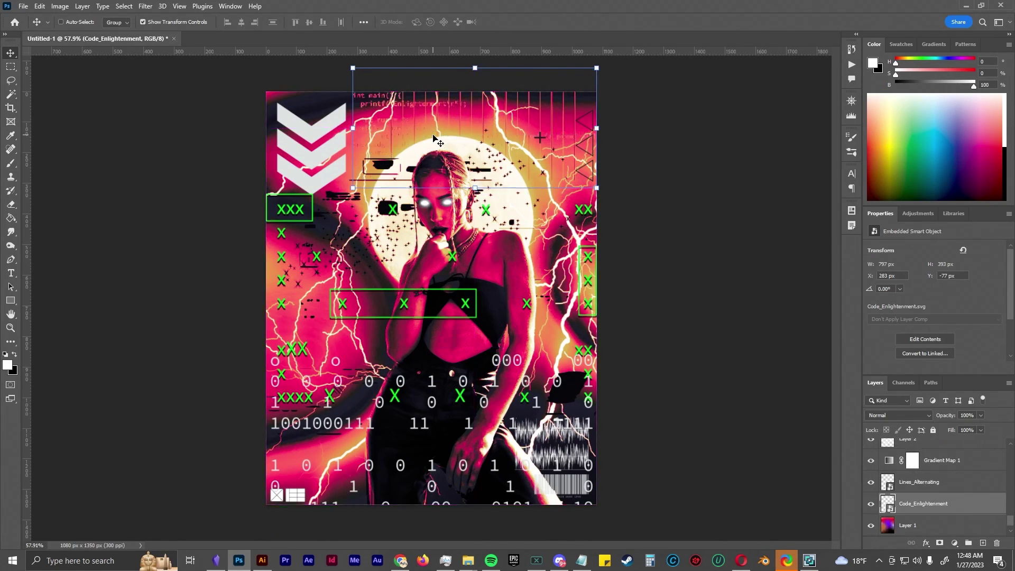
pyautogui.doubleClick(981, 455)
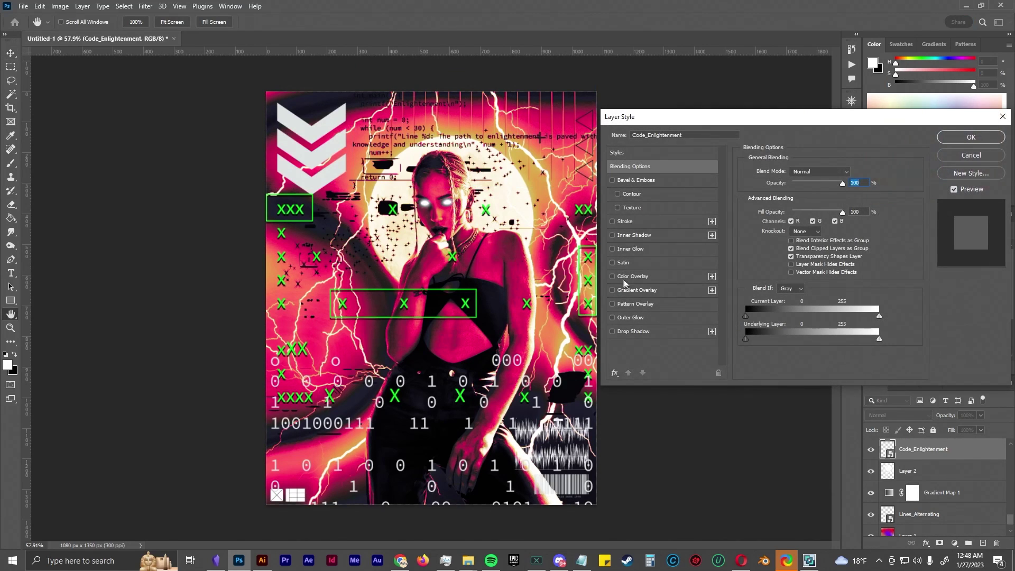
pyautogui.click(624, 221)
pyautogui.click(769, 247)
pyautogui.click(862, 188)
pyautogui.moveTo(769, 171); pyautogui.dragTo(772, 176)
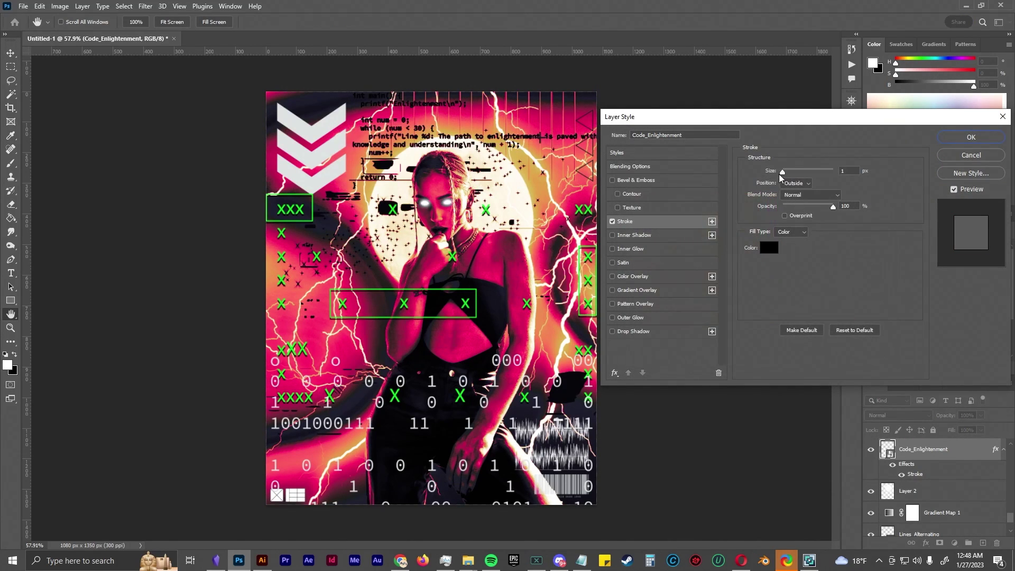
pyautogui.press('Return')
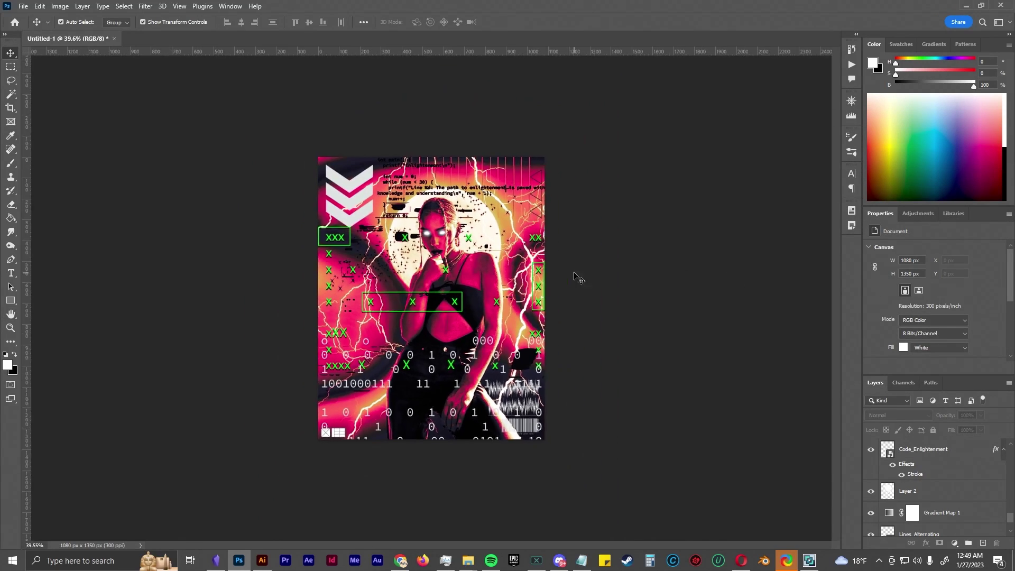
# - Return to the graphics folder and select the grid graph file
pyautogui.scroll(1, 457, 259)
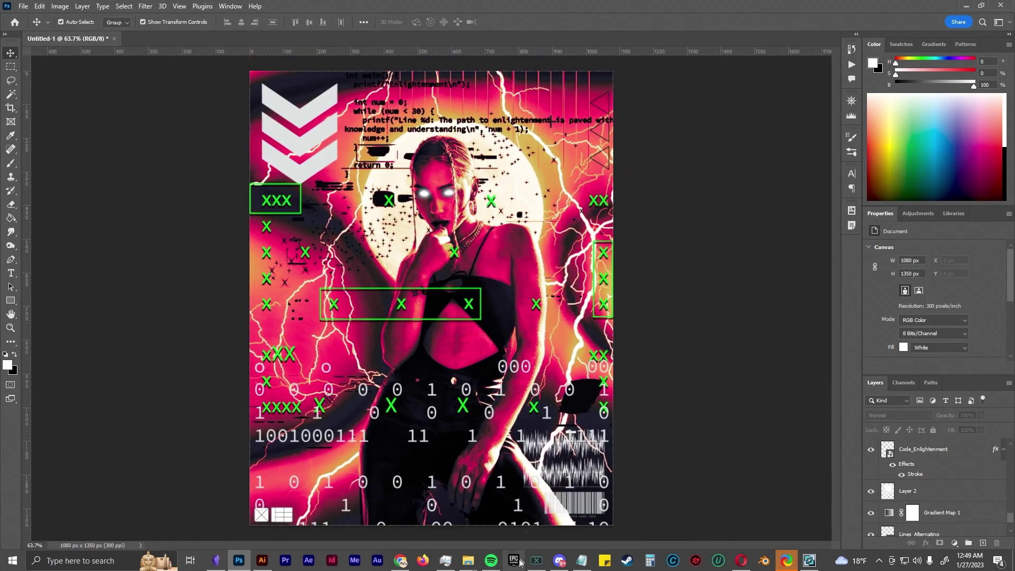
pyautogui.hotkey('alt', 'Tab')
pyautogui.click(879, 373)
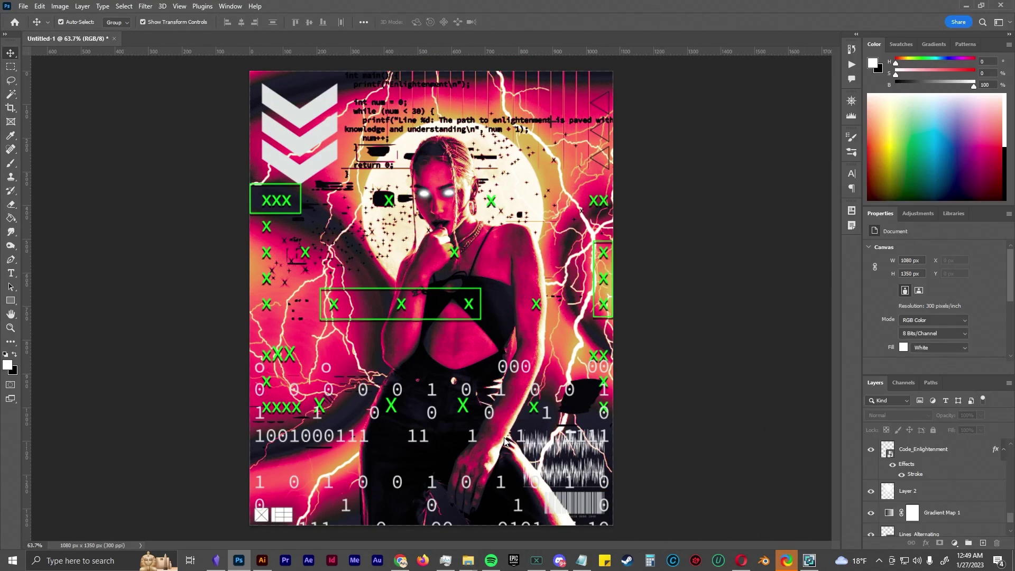
# - Place the Graph_TheFallOffComeBack grid mid-canvas, invert it to white, and keep it below Gradient Map 1
pyautogui.moveTo(870, 446); pyautogui.dragTo(497, 305)
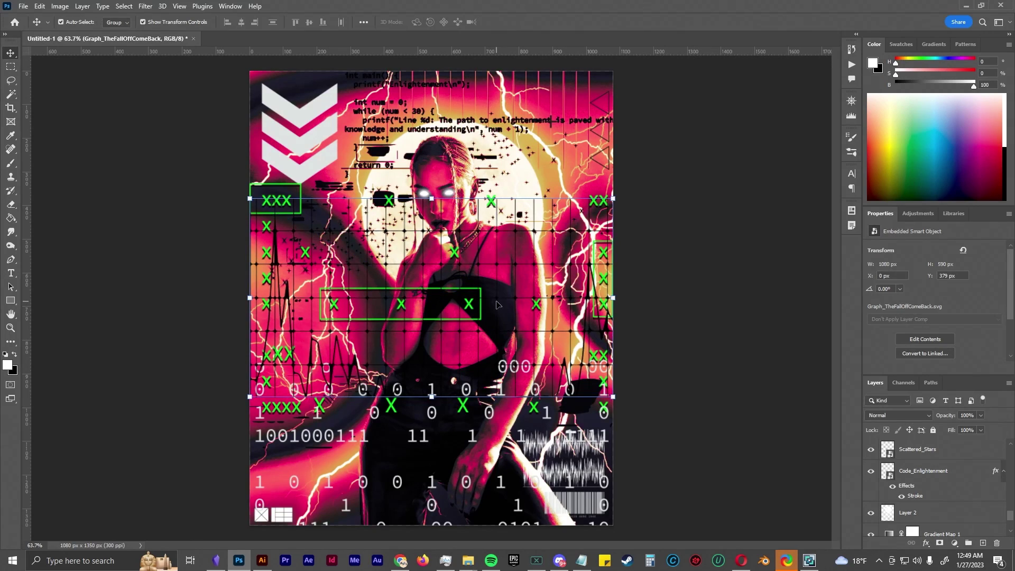
pyautogui.hotkey('ctrl', 'i')
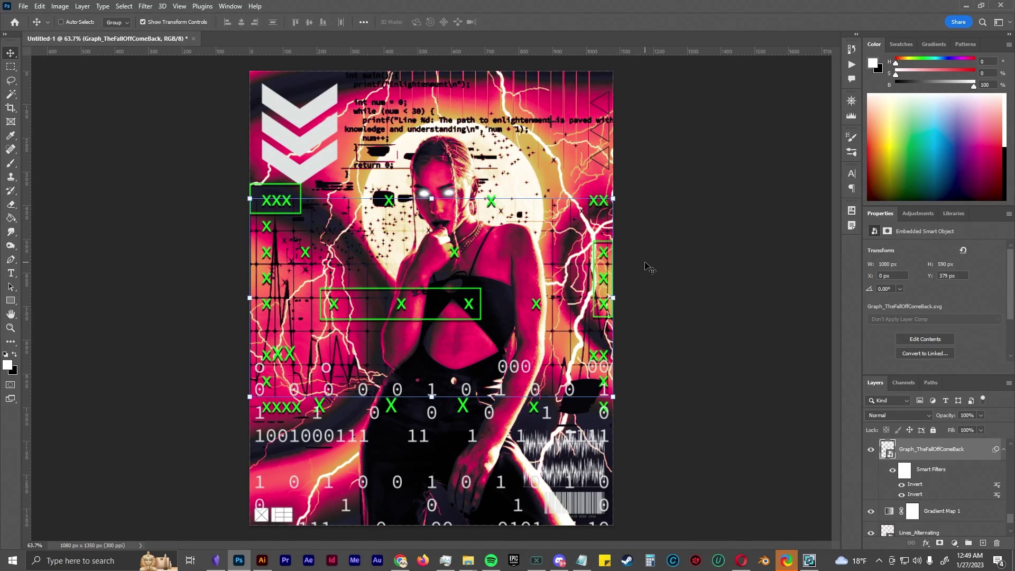
pyautogui.hotkey('ctrl', '[')
pyautogui.keyDown('ctrl'); pyautogui.click(641, 245); pyautogui.keyUp('ctrl')
pyautogui.scroll(-4, 664, 233)
pyautogui.scroll(3, 664, 234)
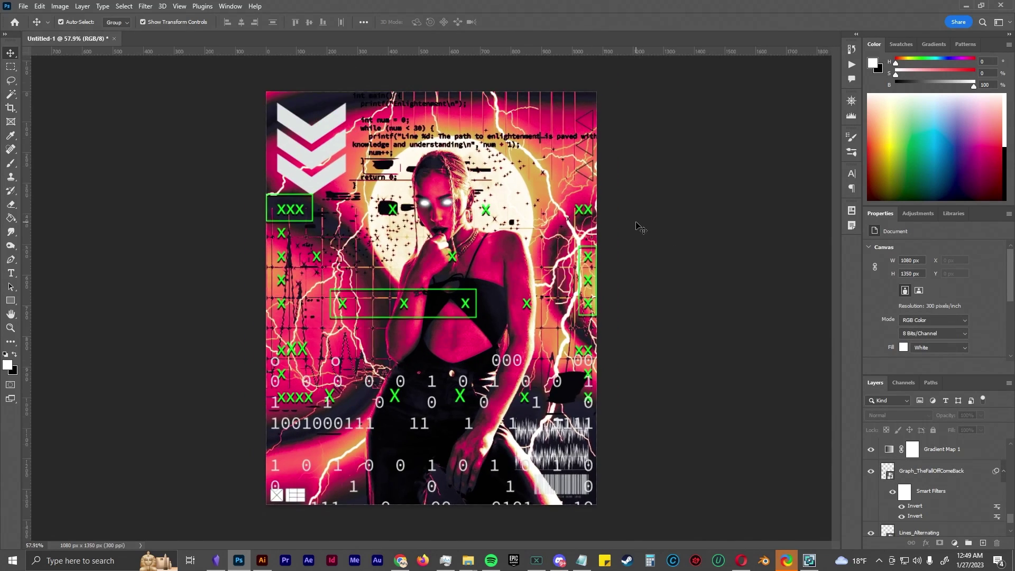
pyautogui.scroll(1, 640, 227)
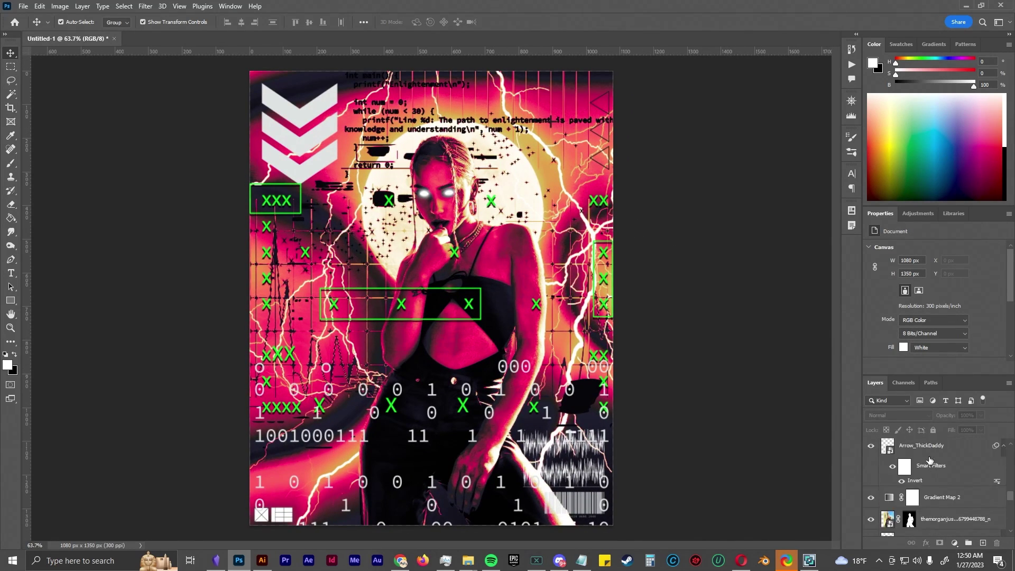
pyautogui.click(955, 543)
pyautogui.click(967, 252)
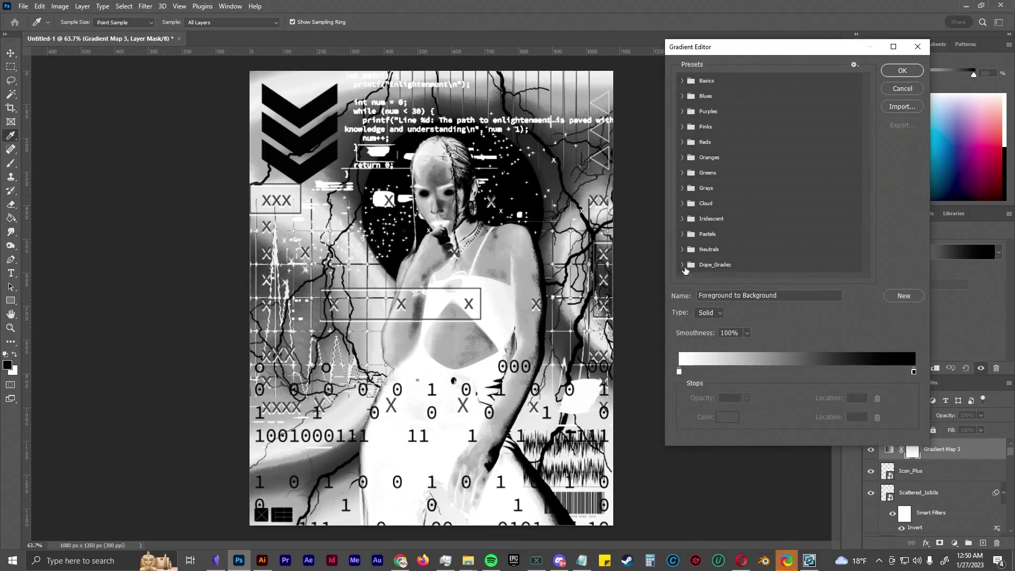
pyautogui.click(798, 226)
pyautogui.click(693, 275)
pyautogui.scroll(-3, 693, 279)
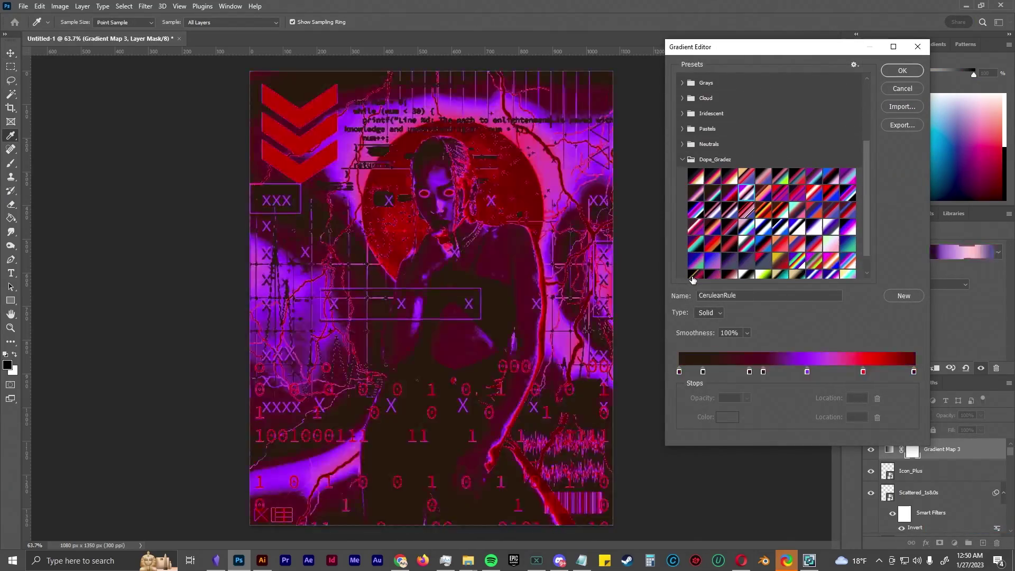
pyautogui.press('Up')
pyautogui.press('Up')
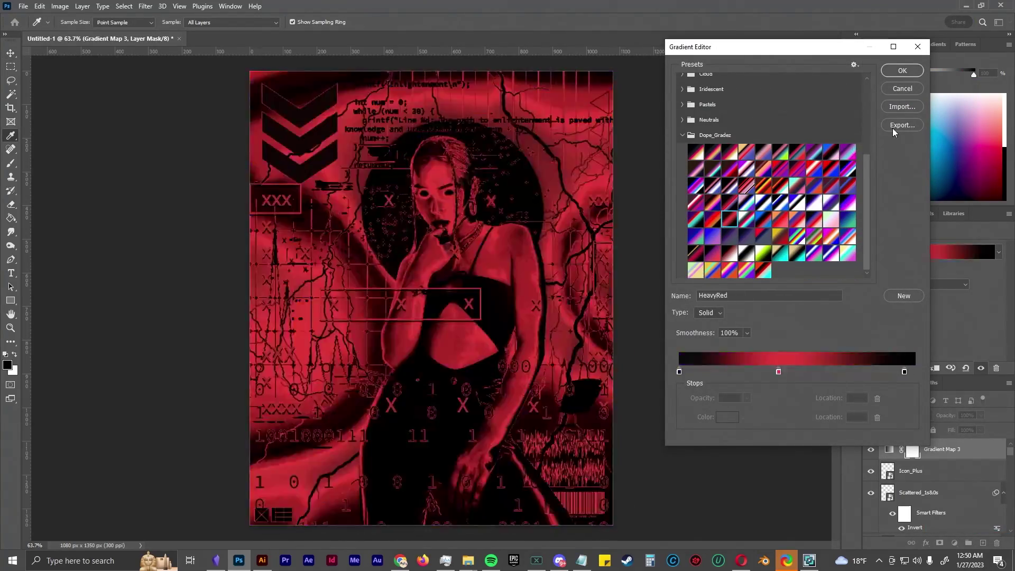
pyautogui.press('Up')
pyautogui.press('Up')
pyautogui.press('Down')
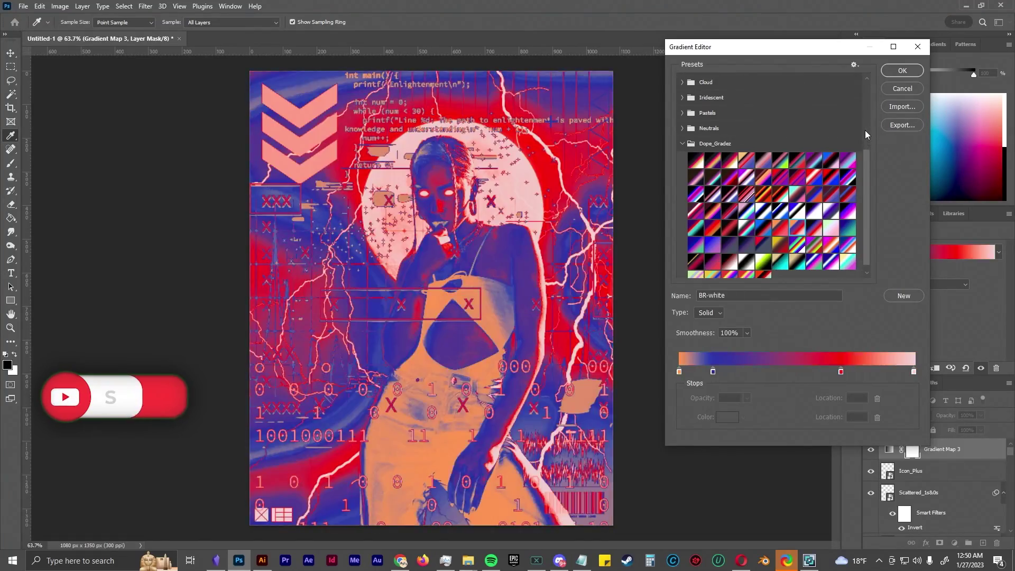
pyautogui.press('Down')
pyautogui.press('Down')
pyautogui.press('Up')
pyautogui.press('Up')
pyautogui.press('Up')
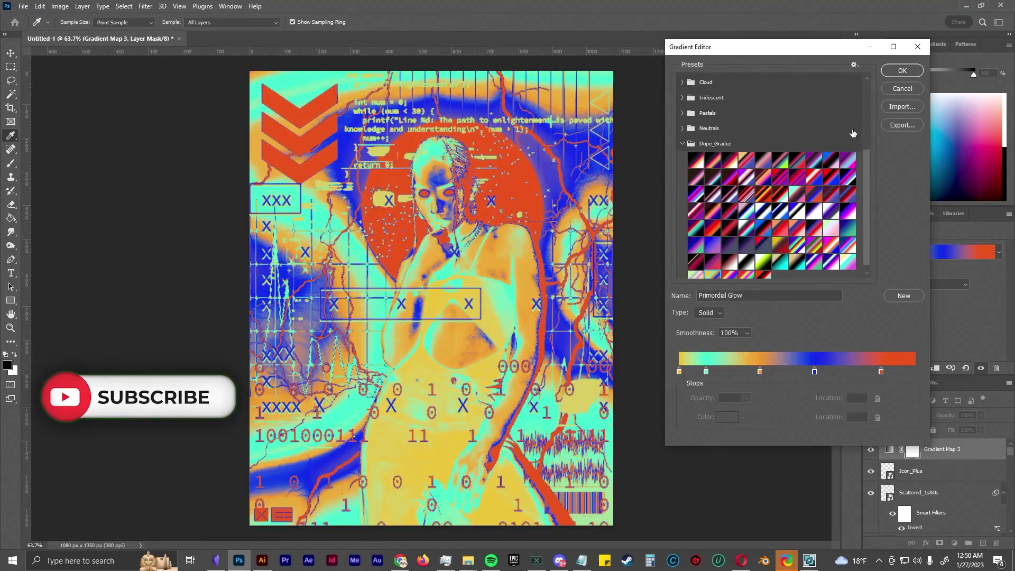
pyautogui.click(902, 88)
pyautogui.press('v')
pyautogui.press('Delete')
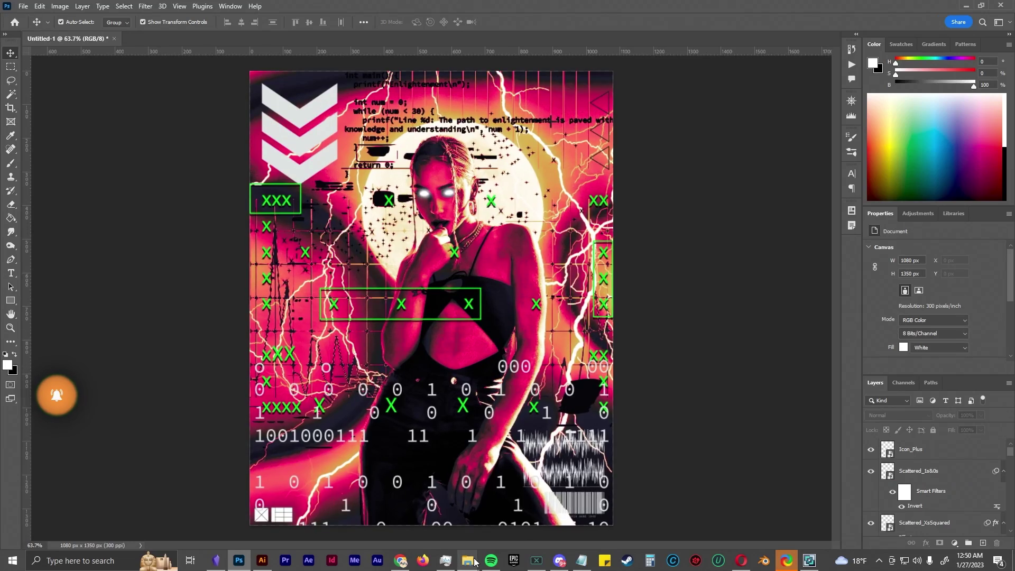
# - Place the FGSVN_032_1.3k dust texture over the artwork in Screen blend mode
pyautogui.click(473, 561)
pyautogui.click(714, 233)
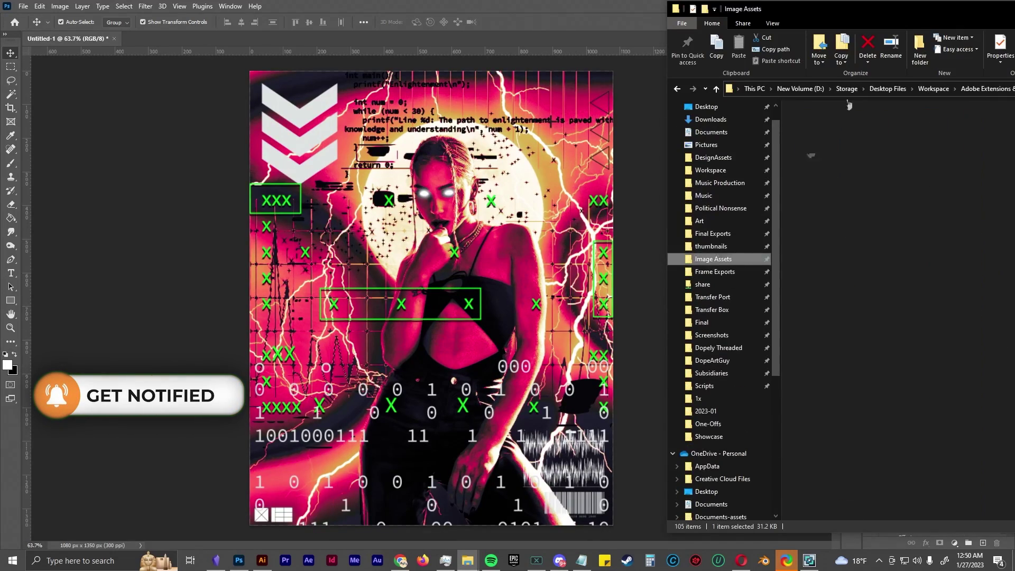
pyautogui.moveTo(712, 406); pyautogui.dragTo(423, 296)
pyautogui.press('Return')
pyautogui.click(899, 415)
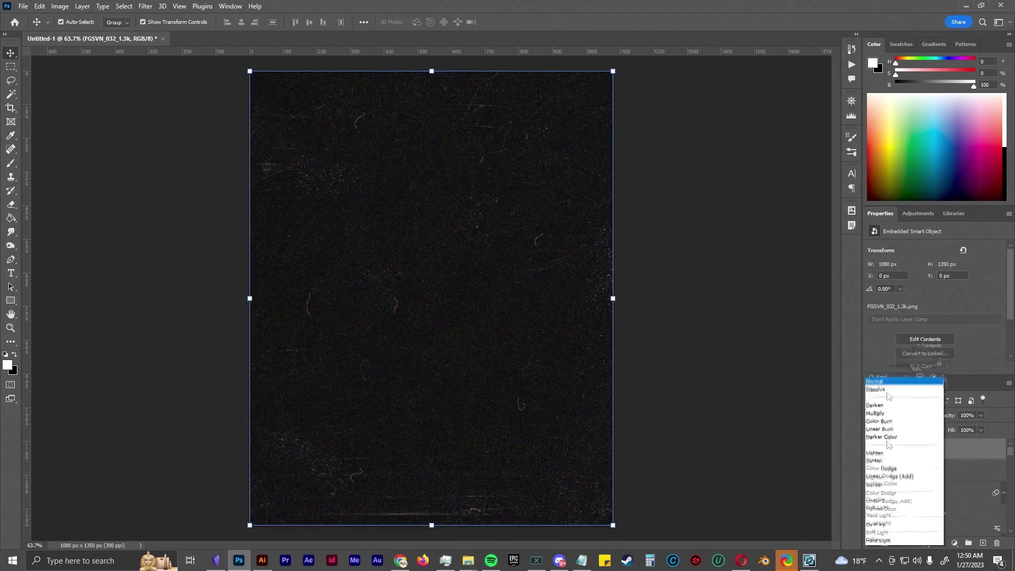
pyautogui.click(889, 446)
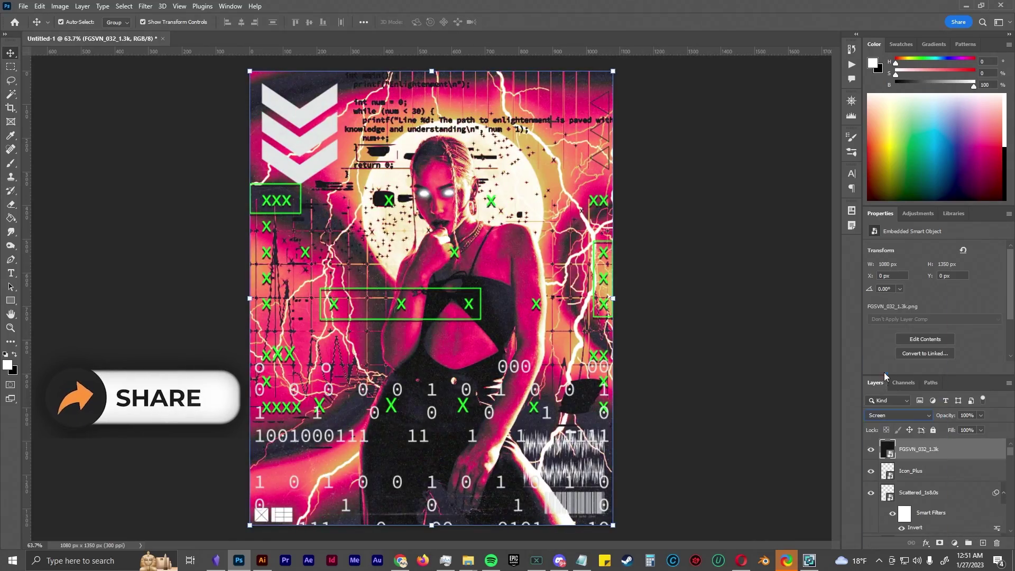
# - Place the FGSVN_025_3.2k dust texture over the artwork as well
pyautogui.click(467, 561)
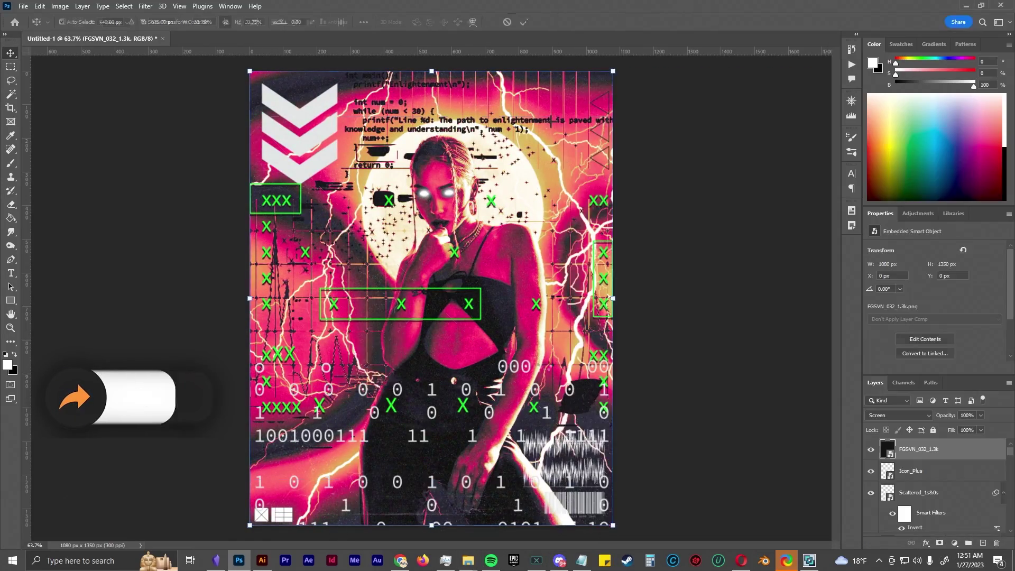
pyautogui.moveTo(994, 343); pyautogui.dragTo(423, 296)
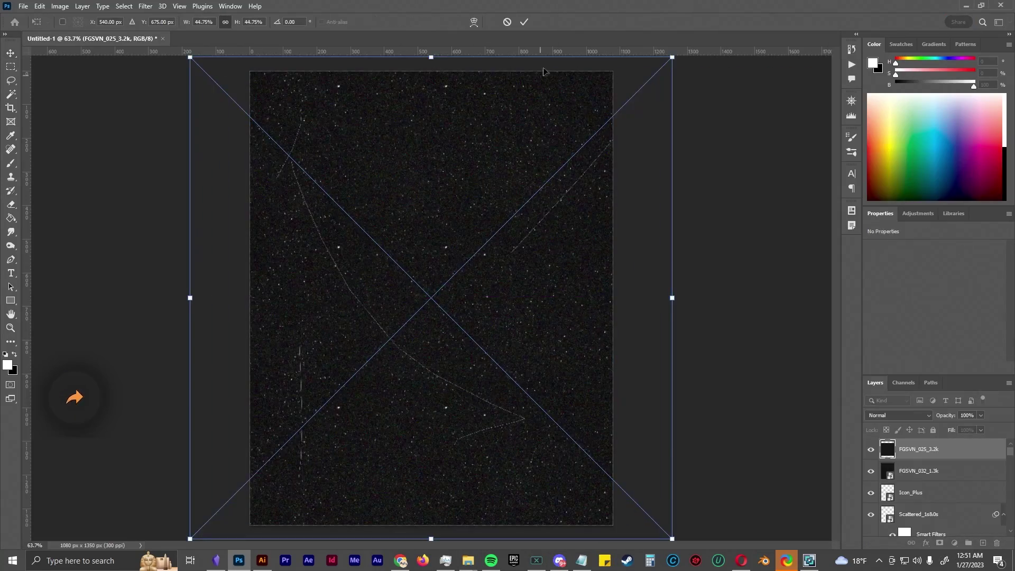
pyautogui.press('Return')
pyautogui.click(899, 415)
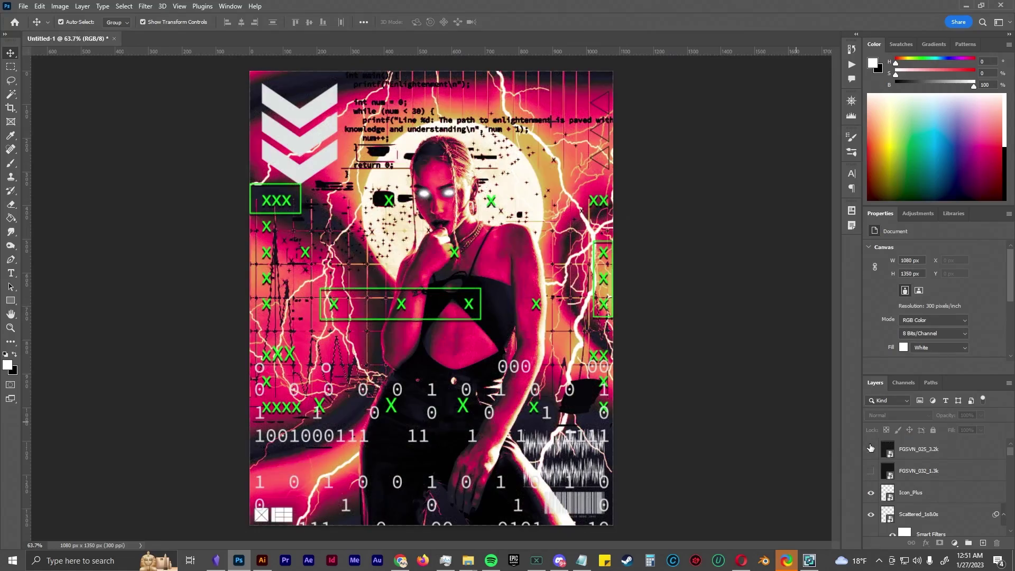
pyautogui.press('Escape')
pyautogui.press('Escape')
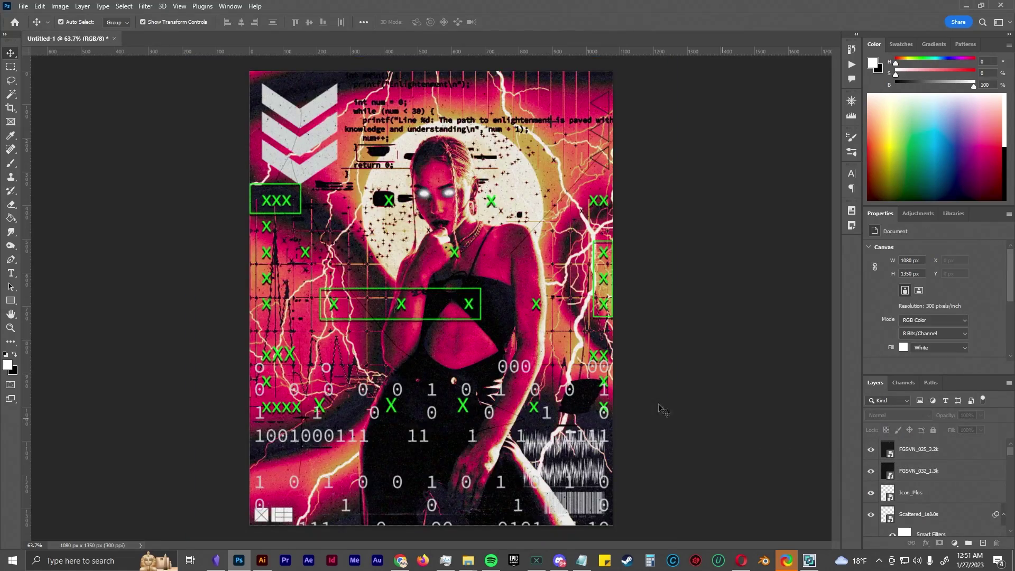
pyautogui.moveTo(468, 560)
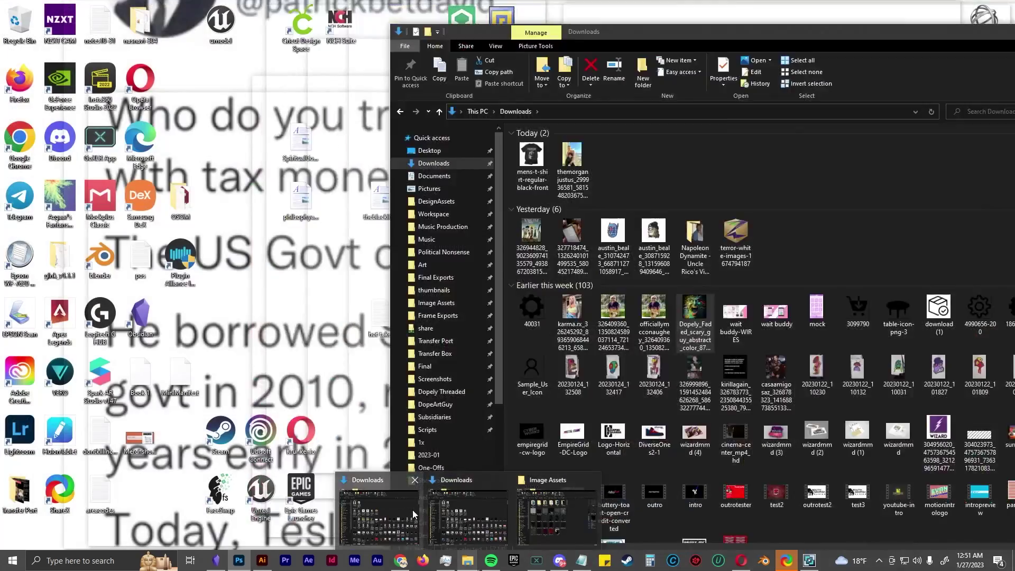
# - Place Lines_ArrowCircuits from the Data Pack folder over the top-left chevrons
pyautogui.click(534, 510)
pyautogui.click(609, 362)
pyautogui.doubleClick(711, 165)
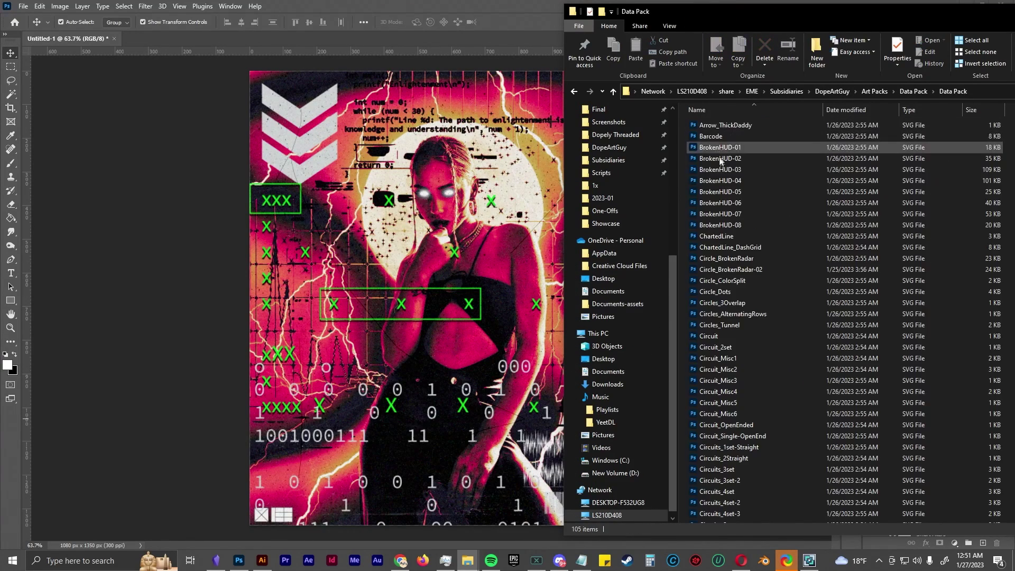
pyautogui.doubleClick(711, 135)
pyautogui.scroll(-3, 803, 236)
pyautogui.scroll(-4, 803, 237)
pyautogui.scroll(-3, 802, 237)
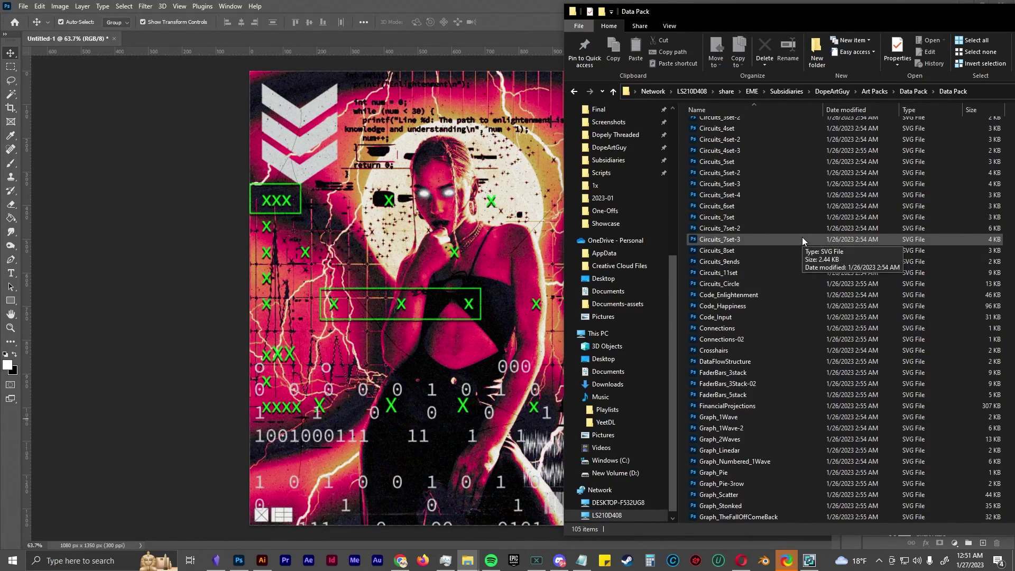
pyautogui.scroll(-3, 801, 237)
pyautogui.moveTo(744, 410); pyautogui.dragTo(359, 292)
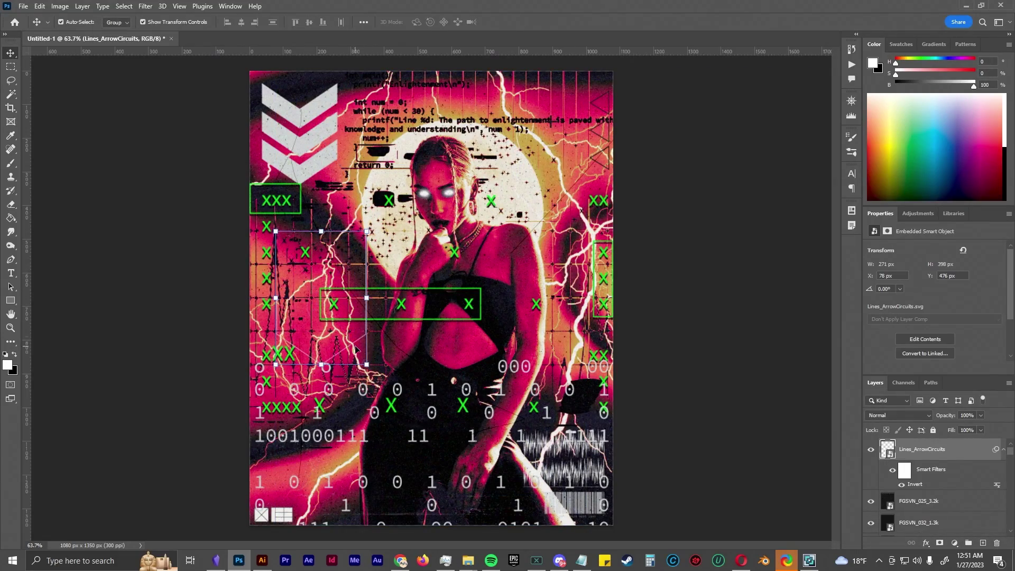
# - Give the Lines_ArrowCircuits layer a Stroke layer style
pyautogui.scroll(5, 331, 168)
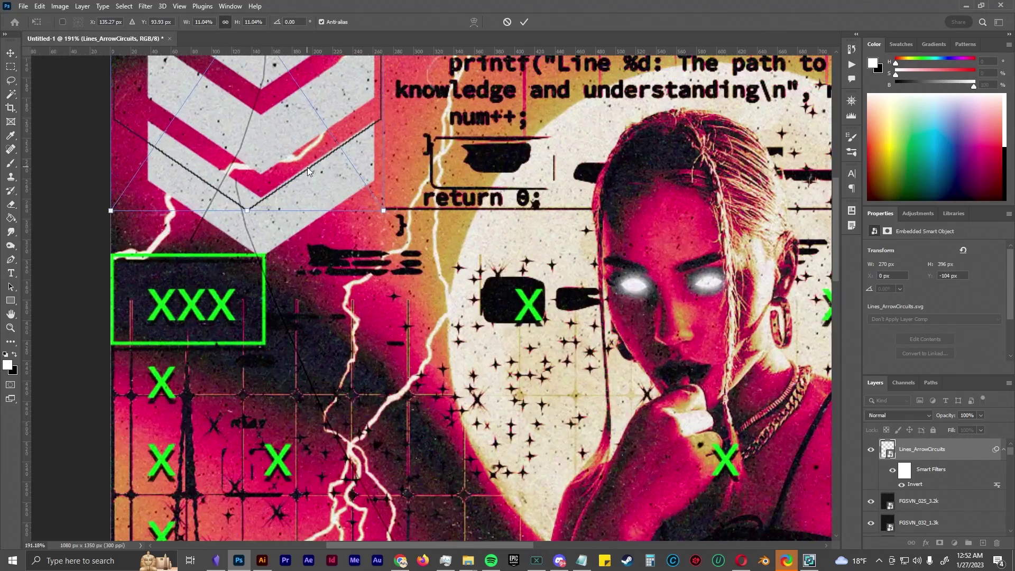
pyautogui.scroll(3, 461, 347)
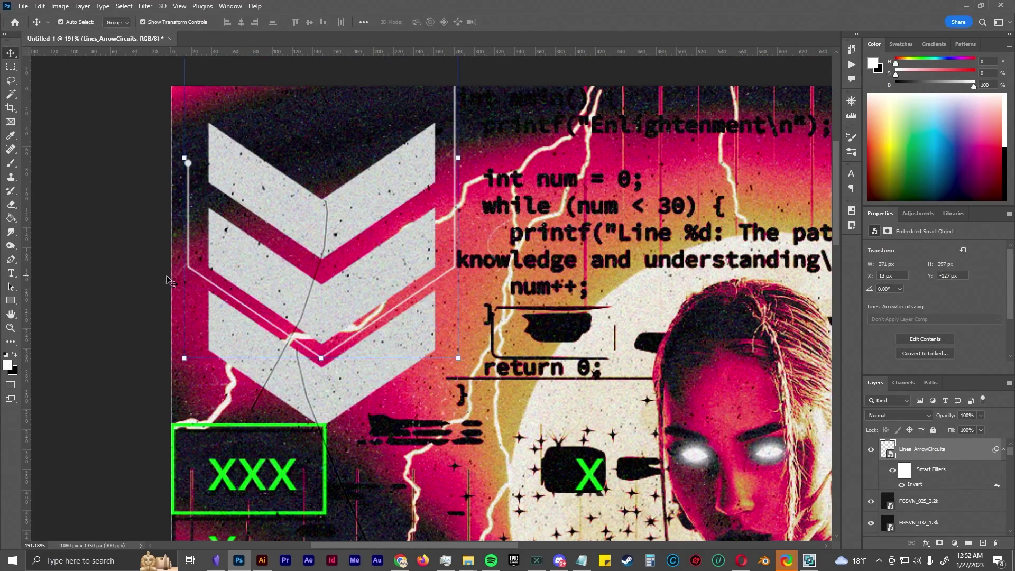
pyautogui.scroll(-5, 168, 281)
pyautogui.doubleClick(951, 449)
pyautogui.click(698, 221)
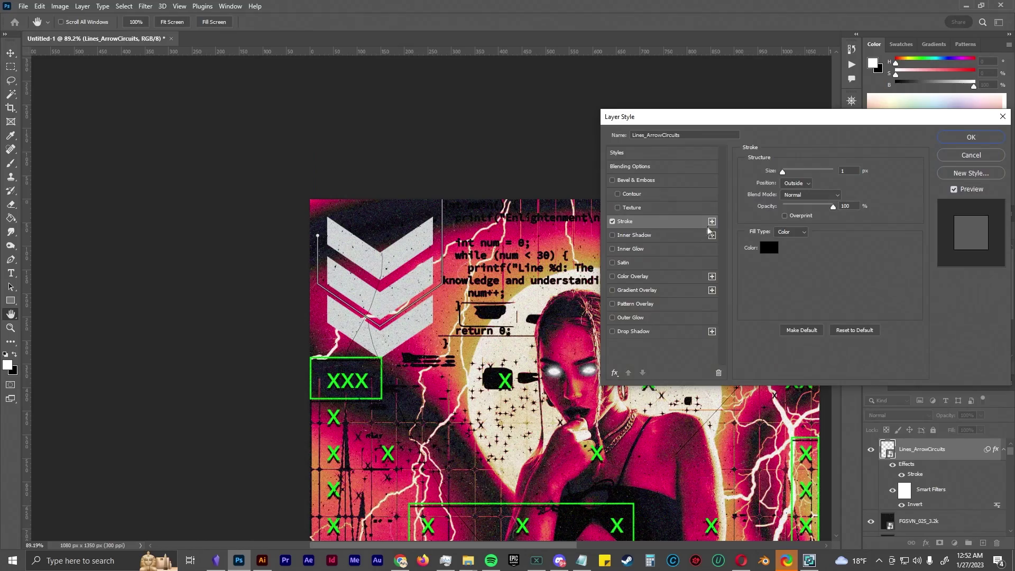
pyautogui.click(769, 247)
pyautogui.press('Return')
pyautogui.press('Return')
pyautogui.scroll(-2, 612, 154)
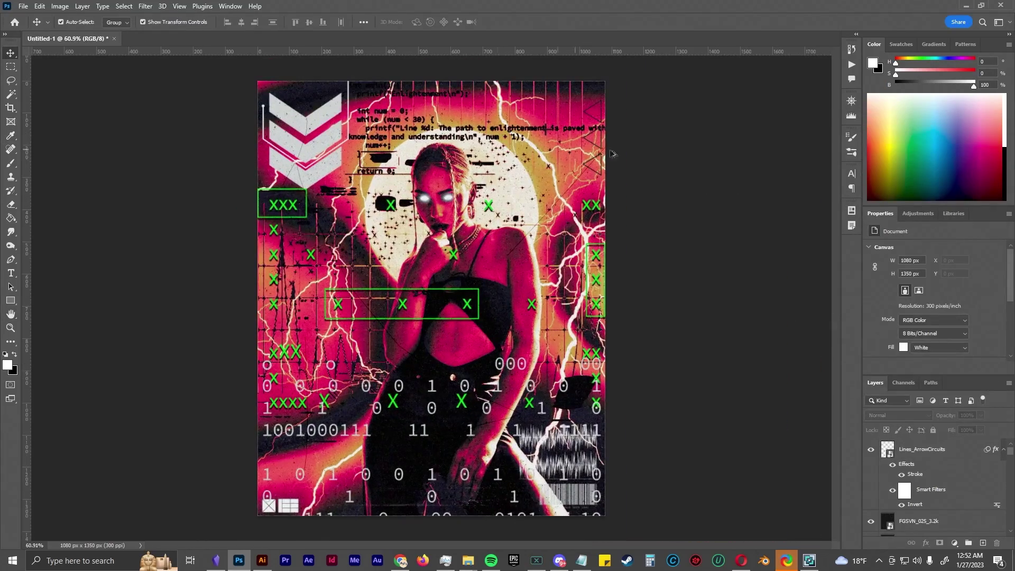
pyautogui.scroll(2, 498, 423)
# - Select the SoundWave_2Stacked layer from the canvas and apply a Stroke layer style
pyautogui.rightClick(551, 448)
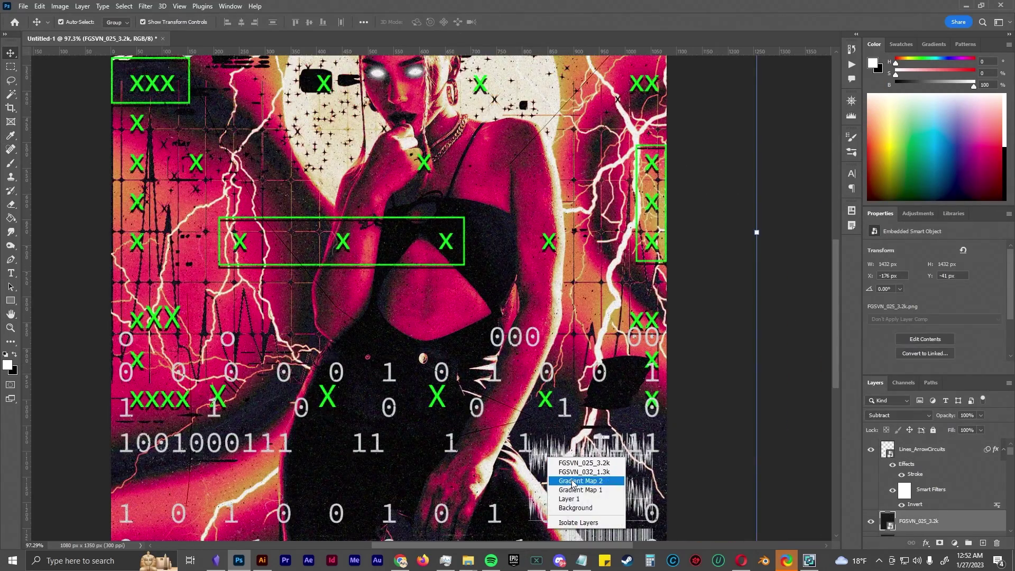
pyautogui.click(574, 502)
pyautogui.scroll(8, 498, 425)
pyautogui.rightClick(498, 426)
pyautogui.click(512, 427)
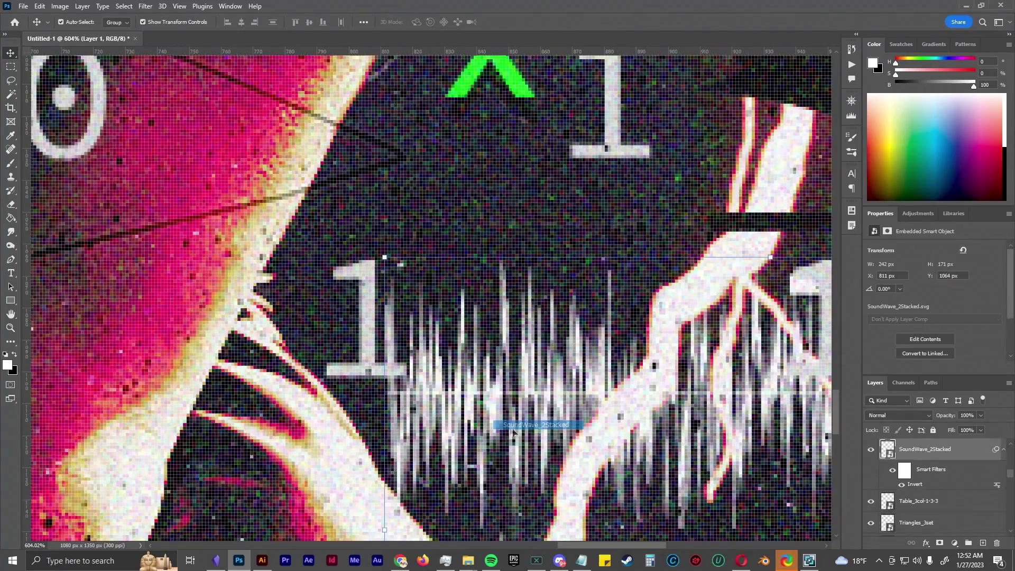
pyautogui.doubleClick(941, 459)
pyautogui.press('Return')
# - Check the Lines_ArrowCircuits and dust texture layers in the stack, then deselect all layers
pyautogui.scroll(-8, 766, 347)
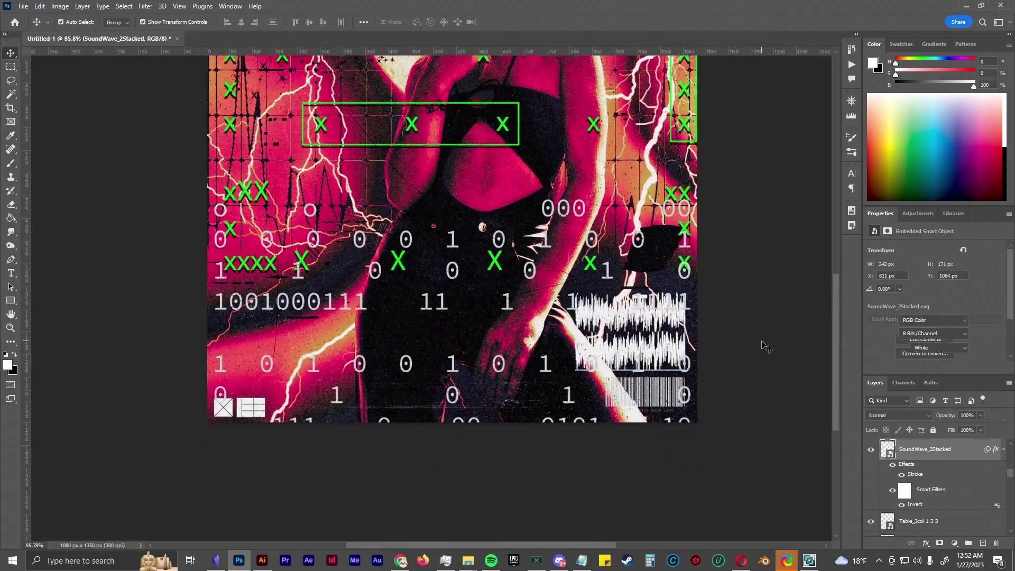
pyautogui.click(766, 347)
pyautogui.scroll(-3, 190, 225)
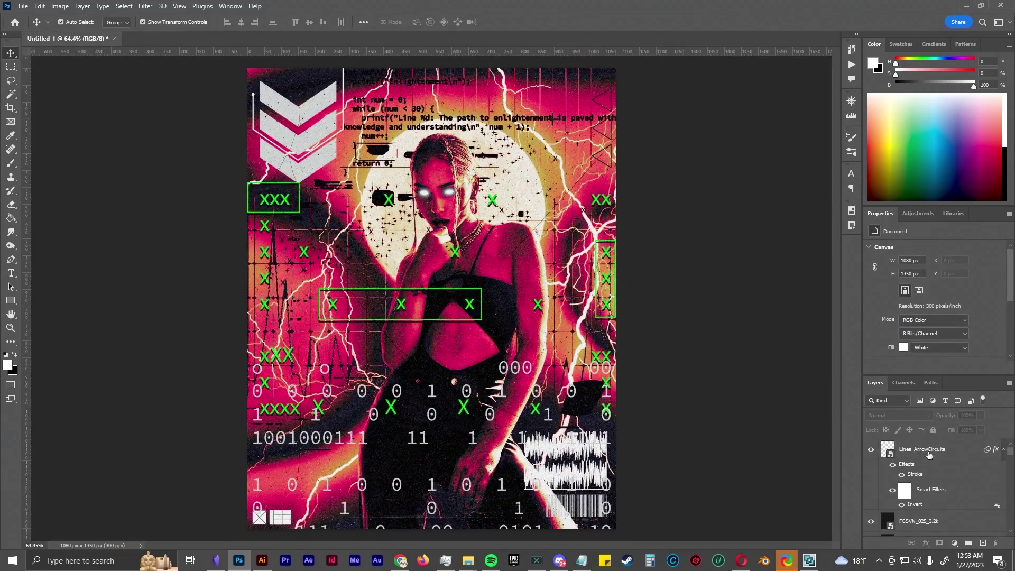
pyautogui.click(930, 455)
pyautogui.scroll(-2, 935, 473)
pyautogui.keyDown('shift'); pyautogui.click(936, 466); pyautogui.keyUp('shift')
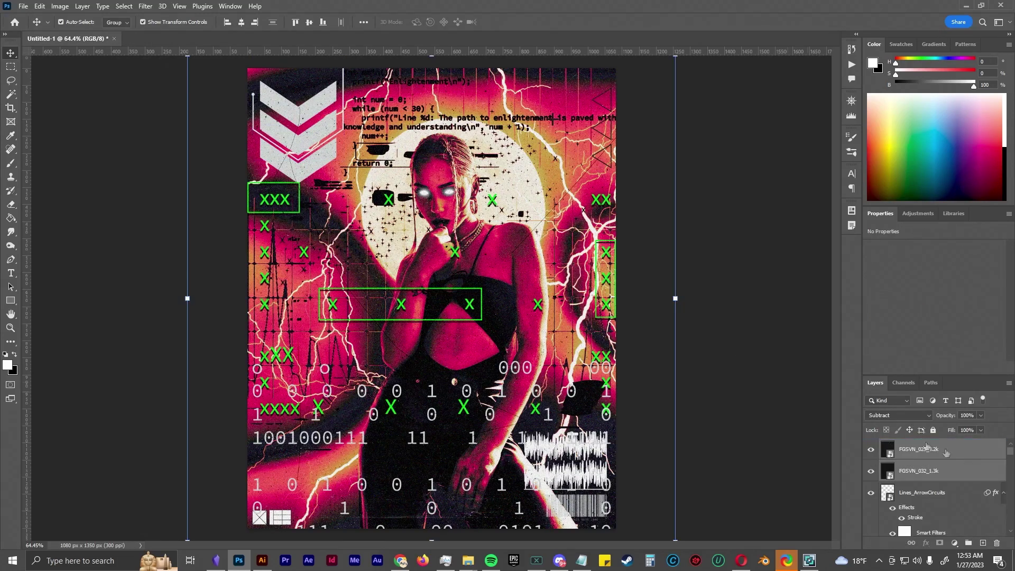
pyautogui.click(724, 350)
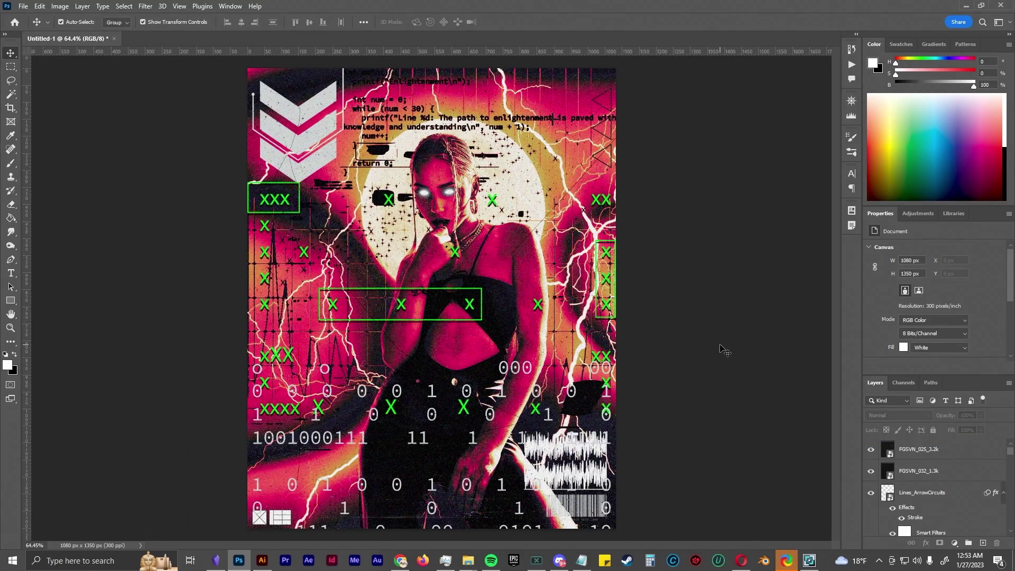